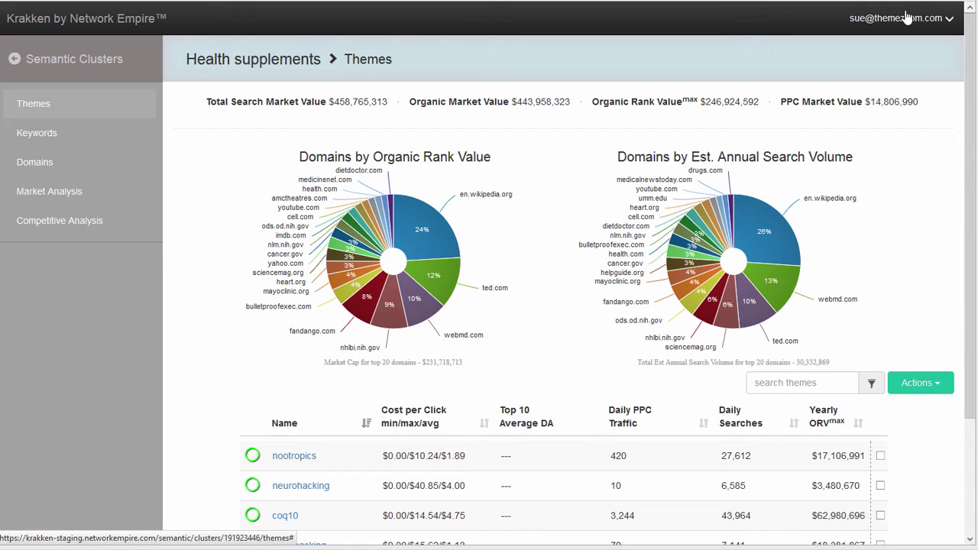
Open the account menu from the user e-mail dropdown at the top right.
click(906, 19)
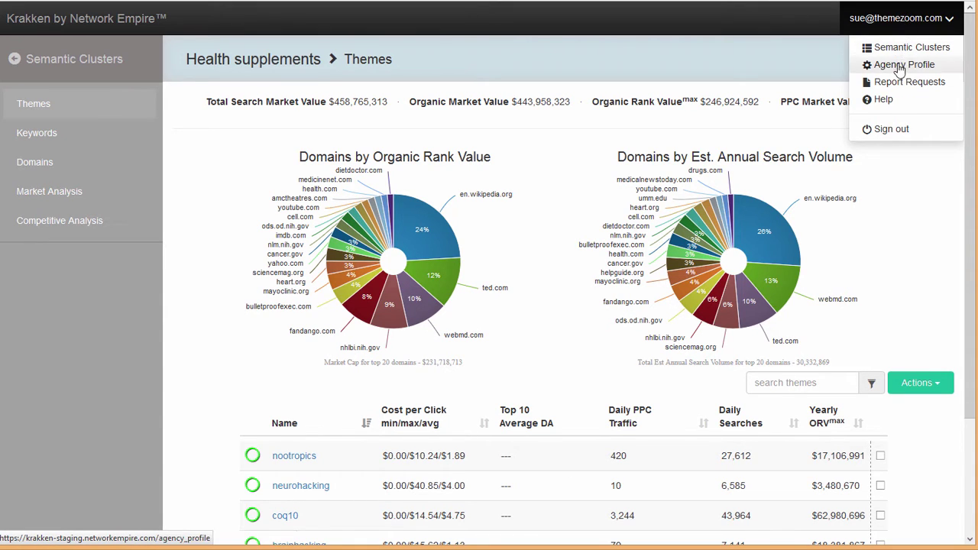
Review the agency's Edit Profile details, then bring the account menu back up.
click(899, 67)
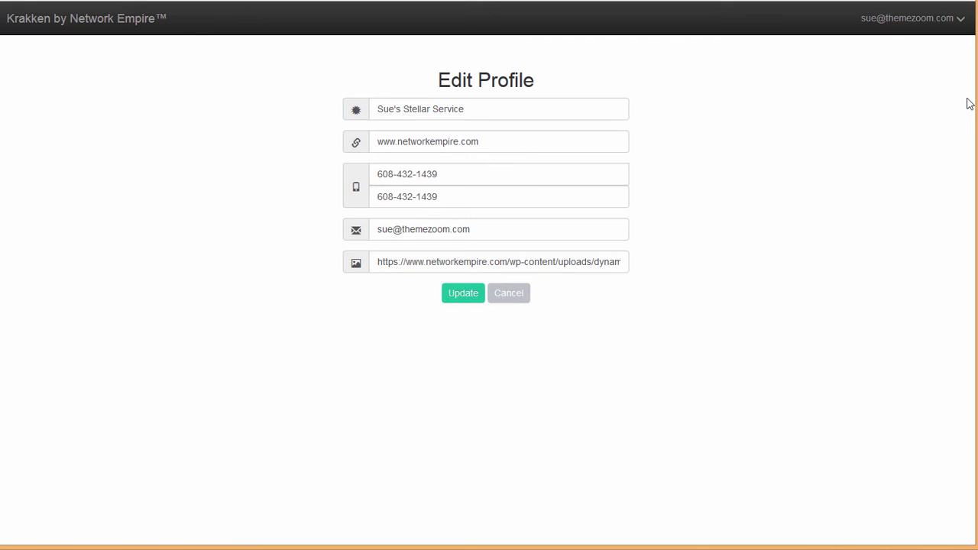
click(959, 19)
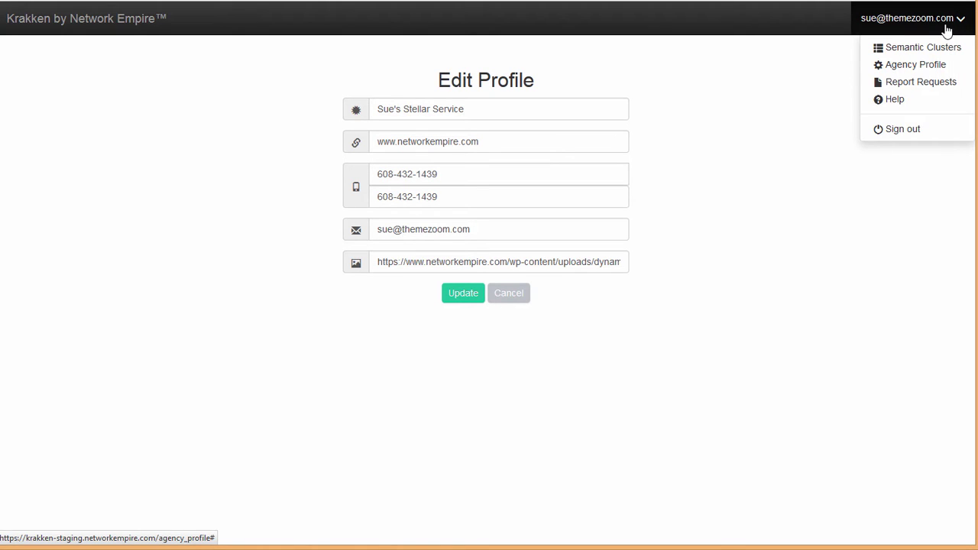
Go to Report Requests and preview the Sample Form for embedding.
click(923, 82)
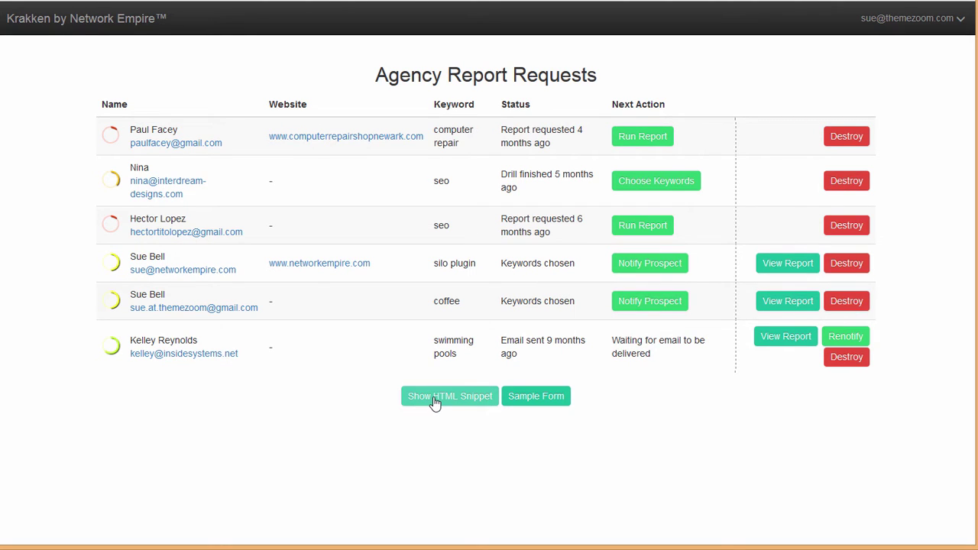
click(544, 401)
Show the HTML snippet and select the report-request form code from <form to </form>.
click(428, 404)
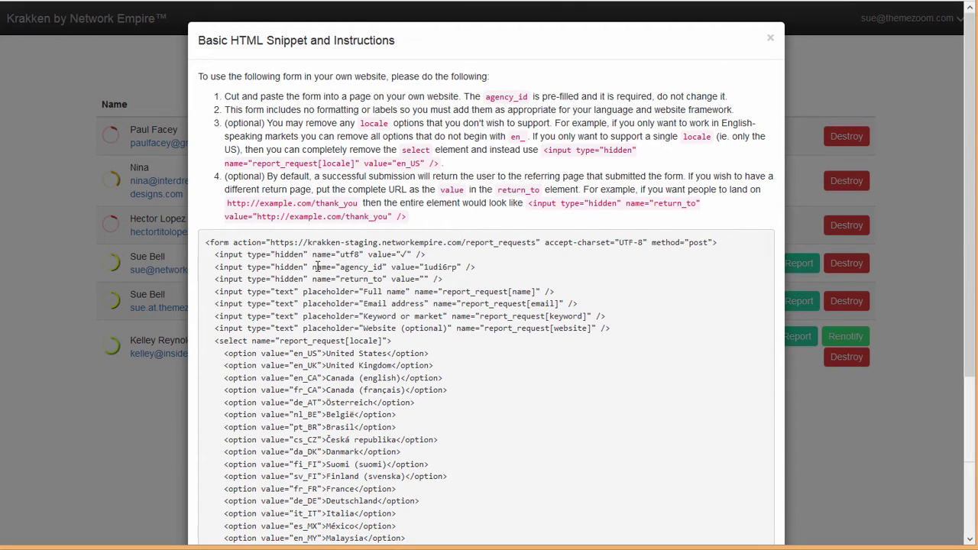
drag(316, 267, 461, 267)
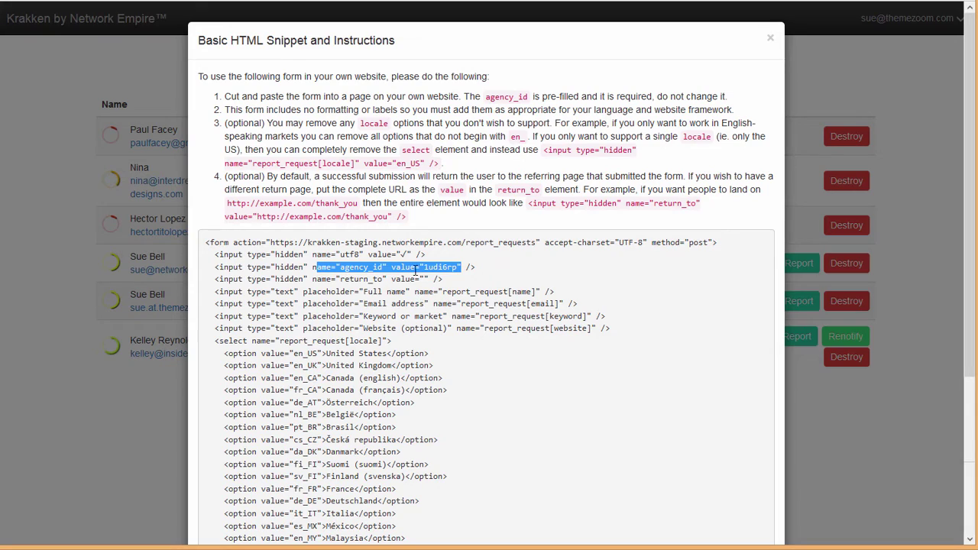
click(386, 249)
key(ctrl+a)
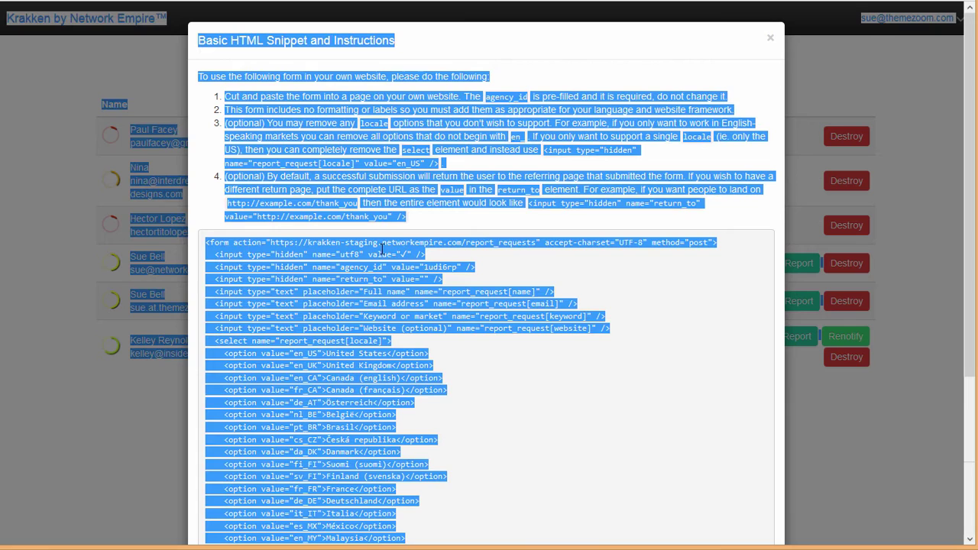
click(382, 249)
scroll(532, 262, down, 2)
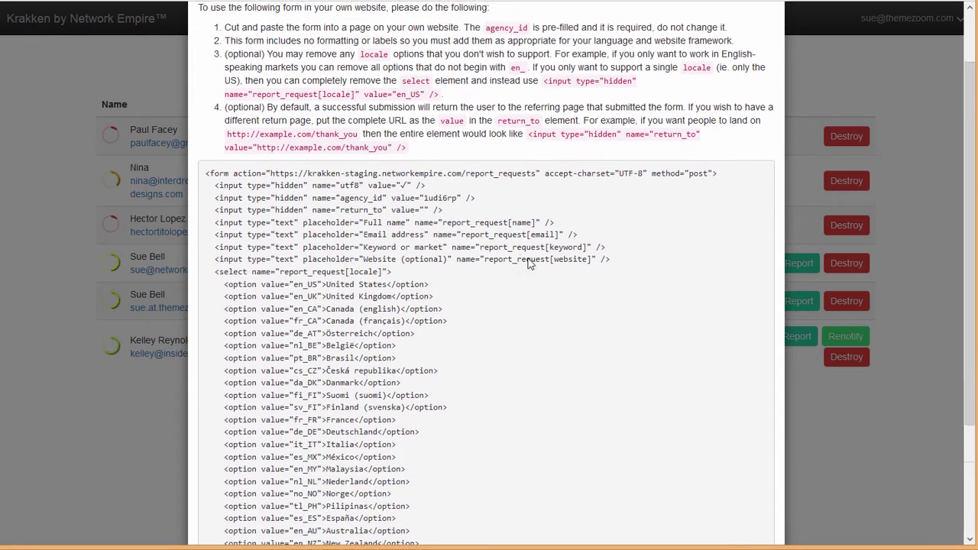
scroll(537, 262, down, 2)
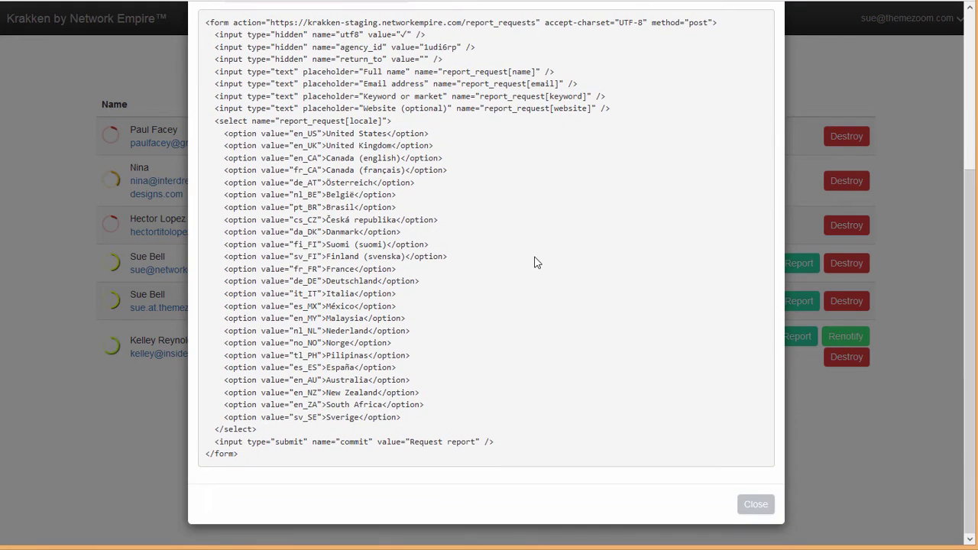
scroll(536, 263, up, 1)
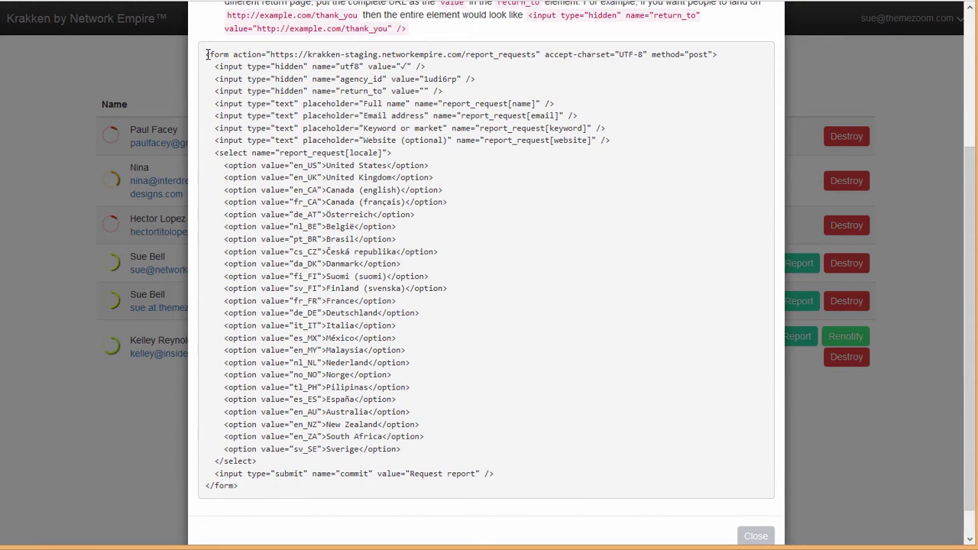
drag(206, 55, 426, 502)
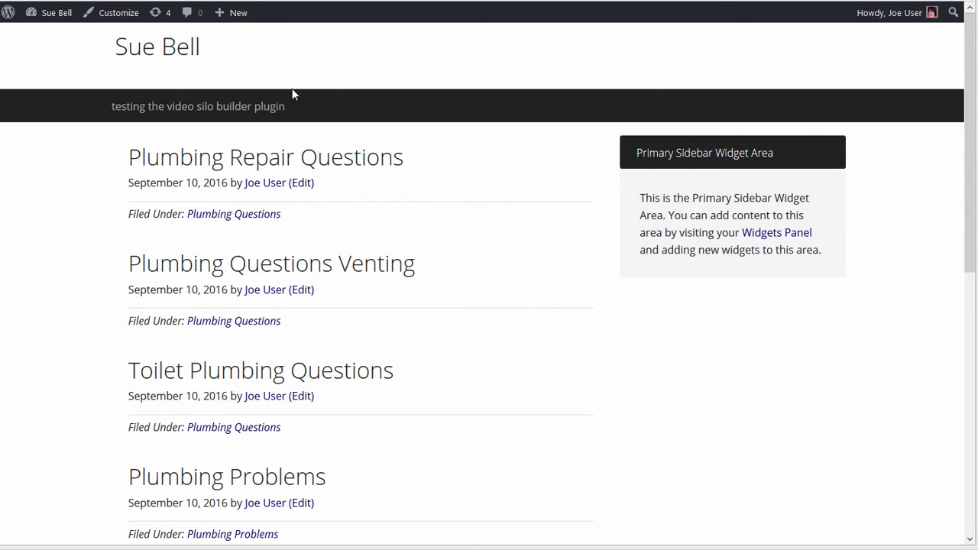
In Appearance > Widgets, drag a Text widget to the top of Primary Sidebar.
key(ctrl+Tab)
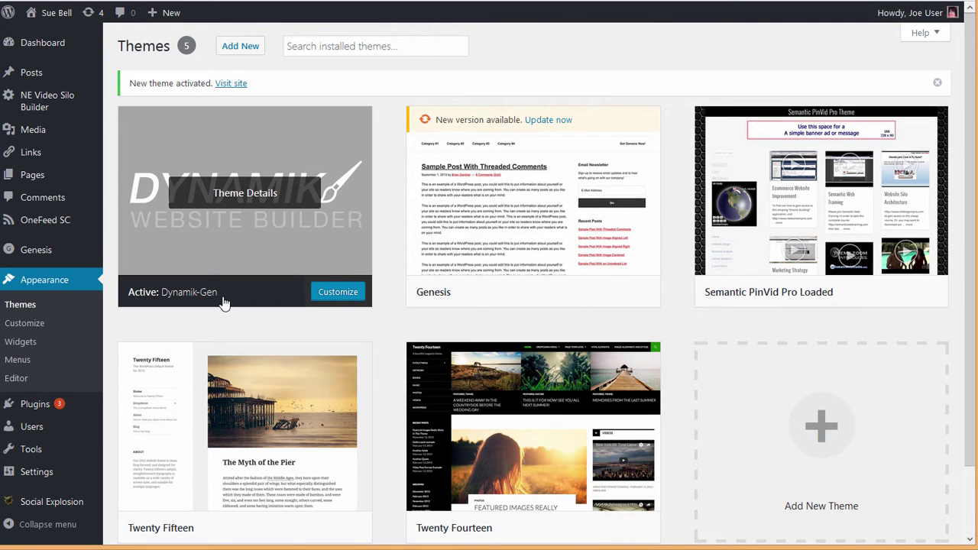
click(21, 343)
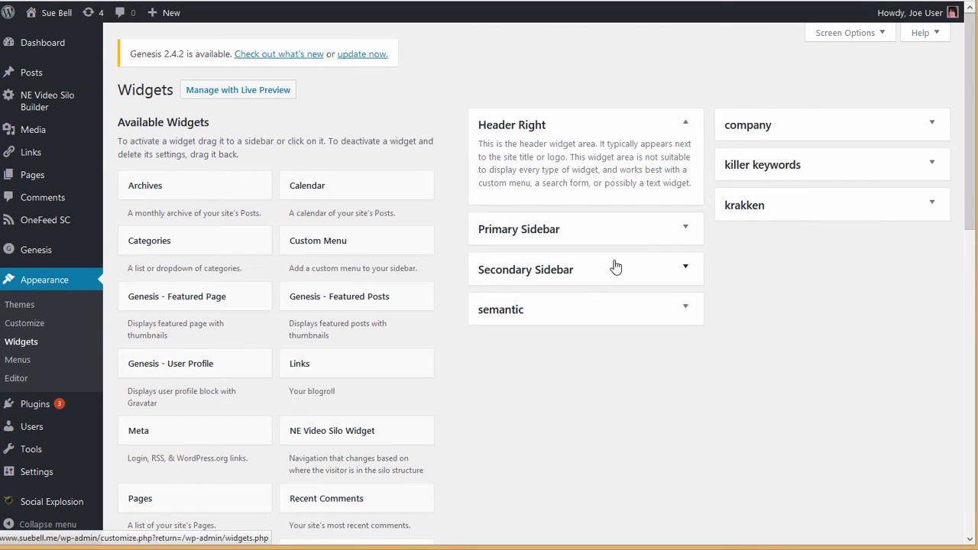
click(693, 230)
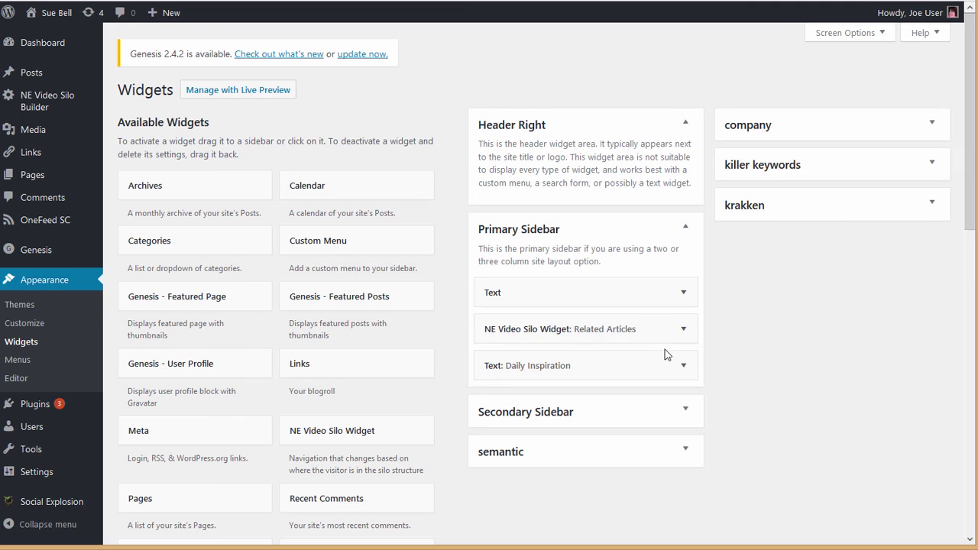
click(682, 295)
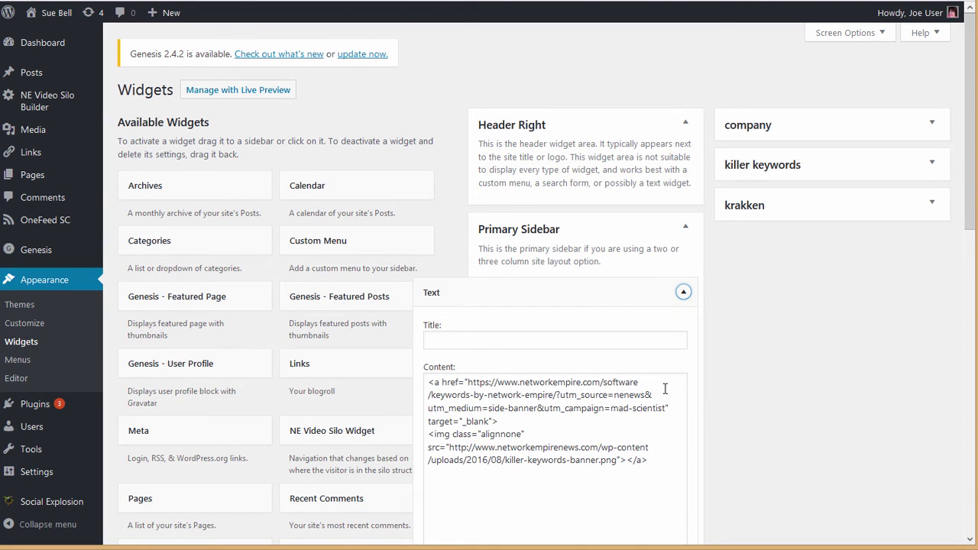
click(711, 294)
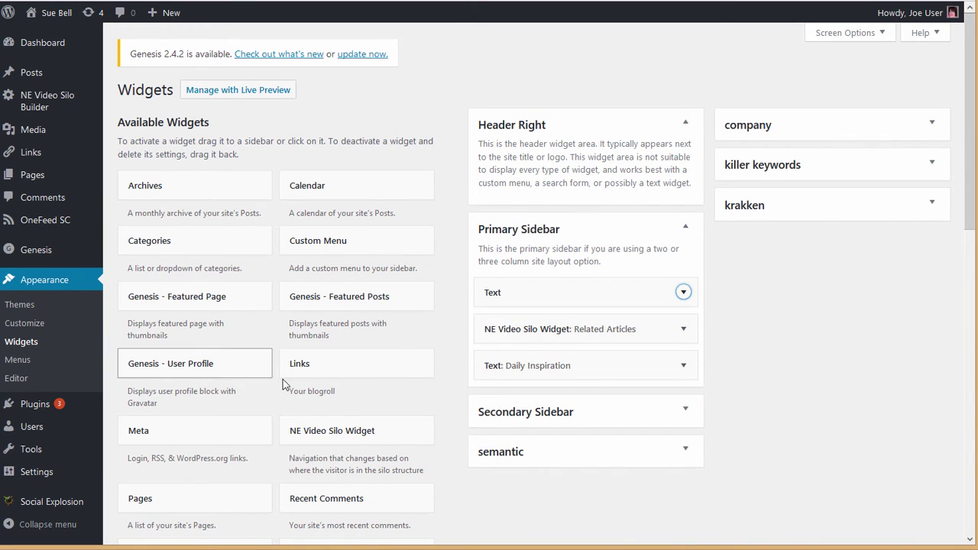
scroll(309, 381, down, 3)
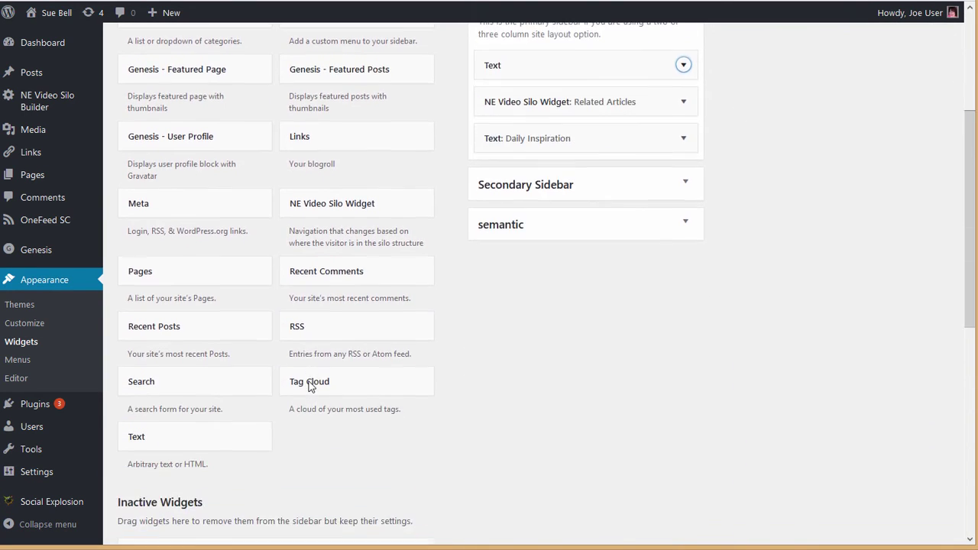
drag(229, 432, 587, 56)
Title the widget 'krakken lead gen widget', paste the form HTML as content, and save.
click(477, 109)
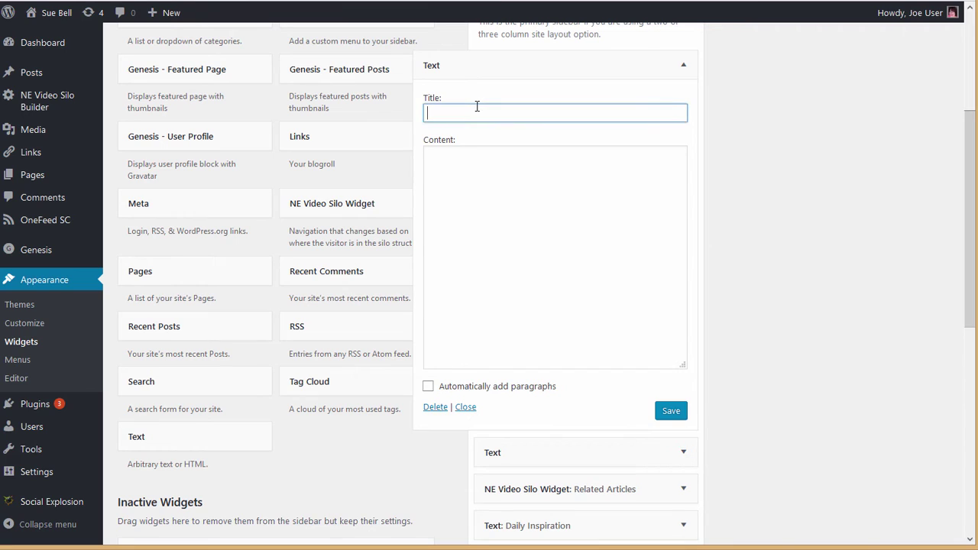
text(krakken lead gen widget)
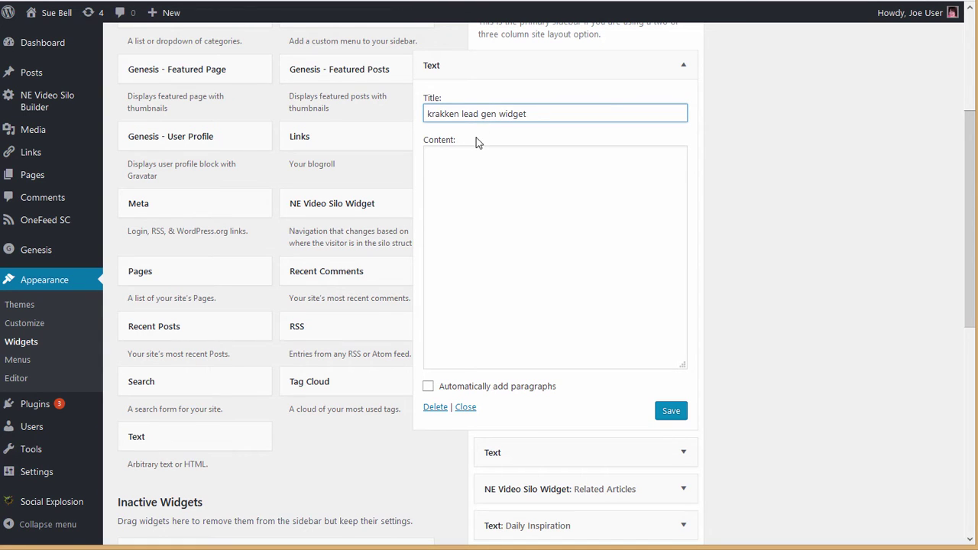
click(468, 162)
key(ctrl+v)
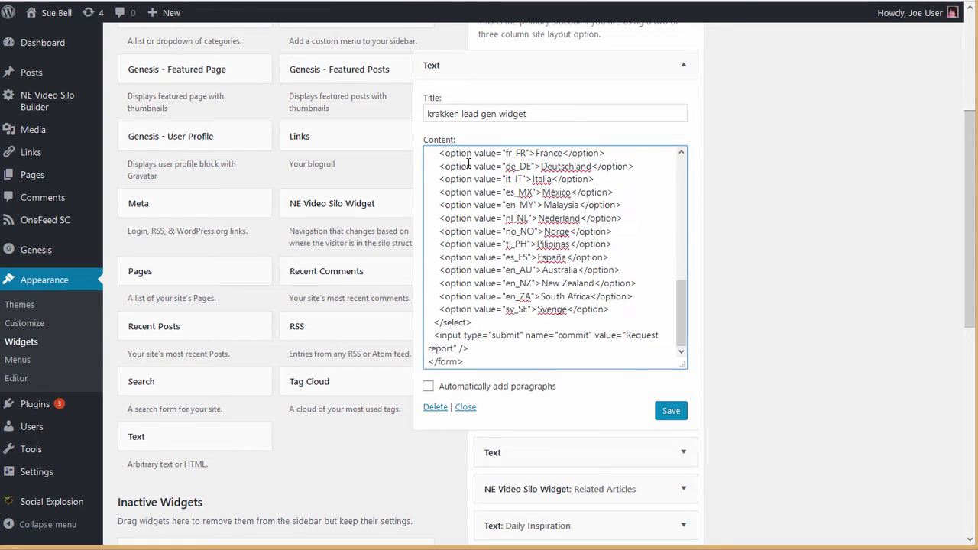
click(663, 412)
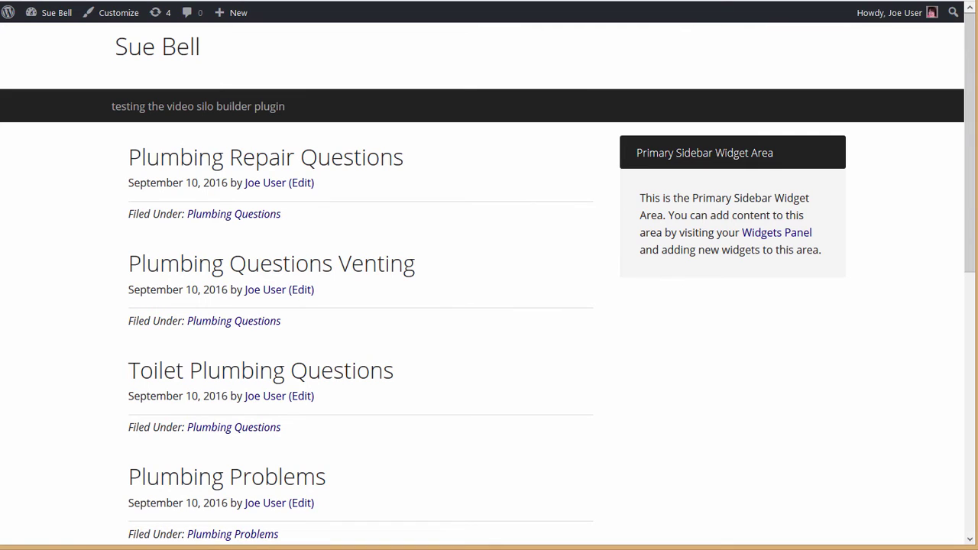
Reload the blog and check that the sidebar shows the lead-gen report-request form.
key(F5)
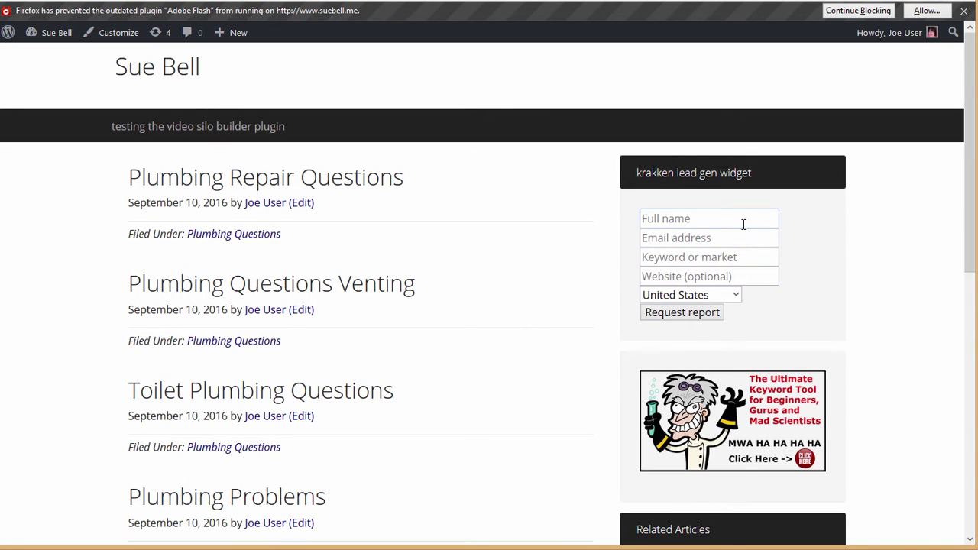
scroll(769, 255, down, 10)
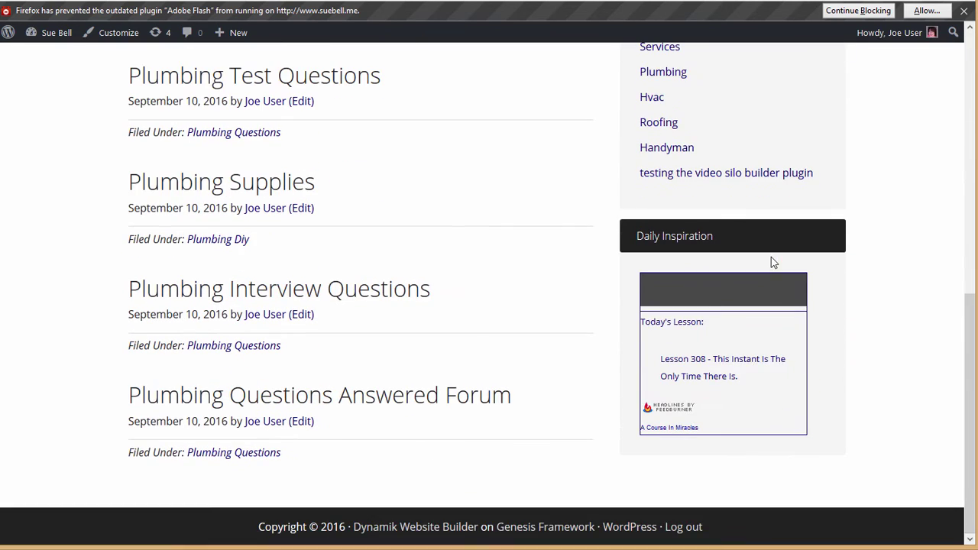
scroll(773, 261, up, 10)
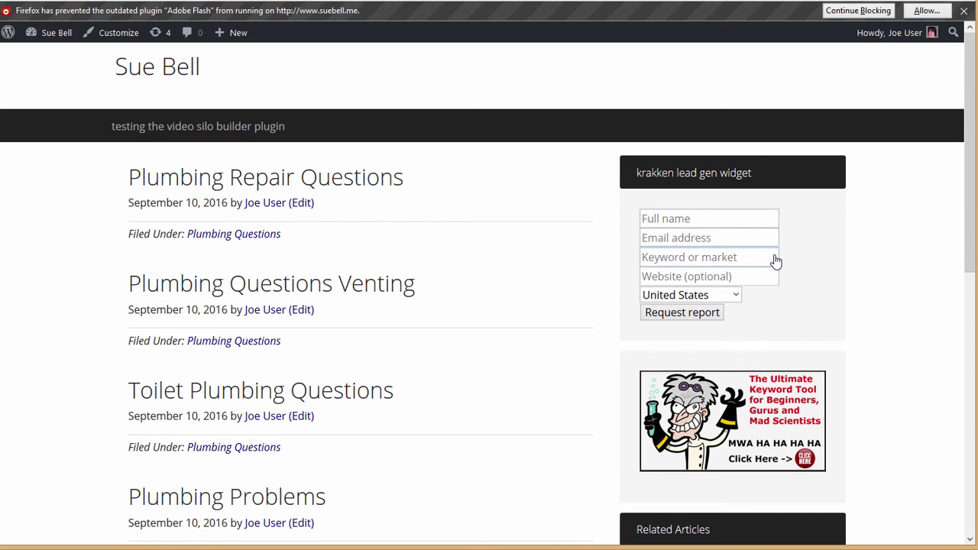
click(688, 219)
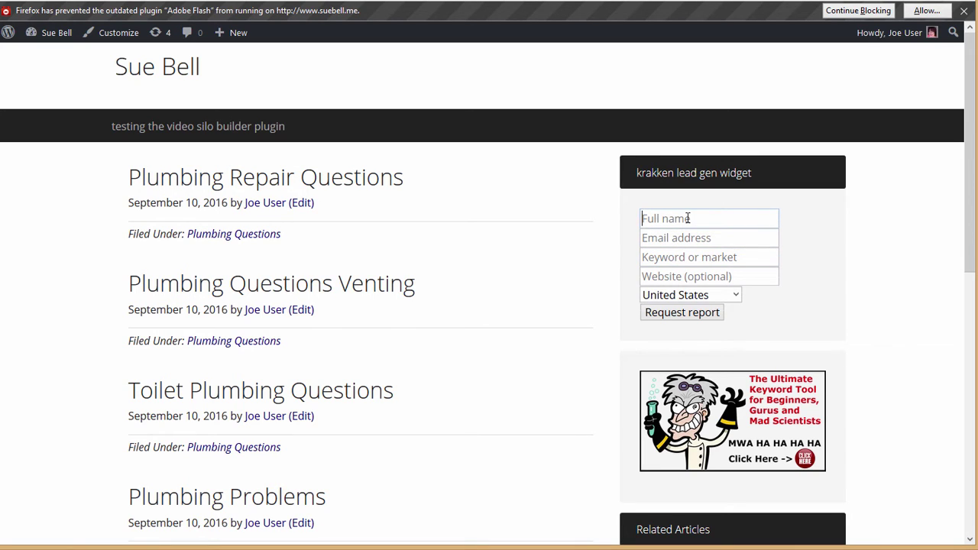
text(Sally Tester)
key(Tab)
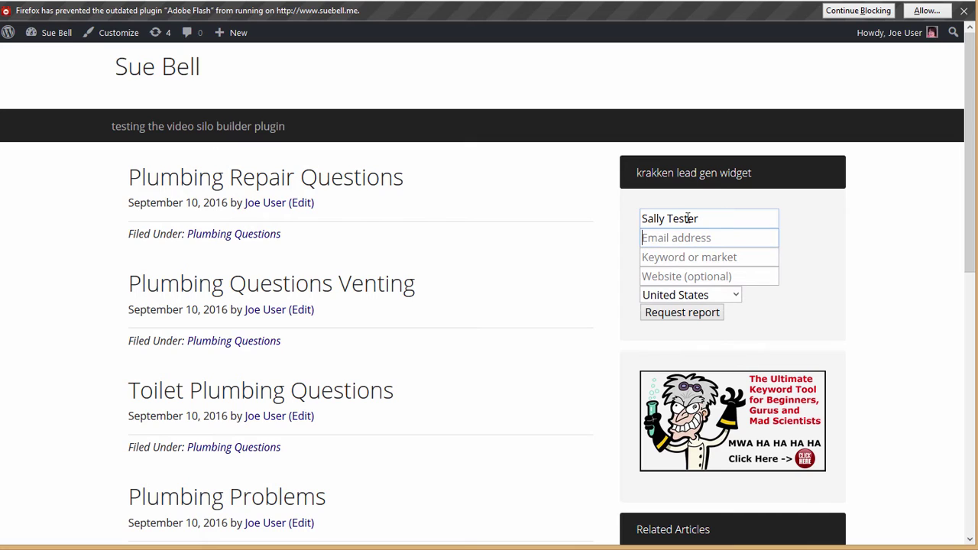
text(sally@testme.)
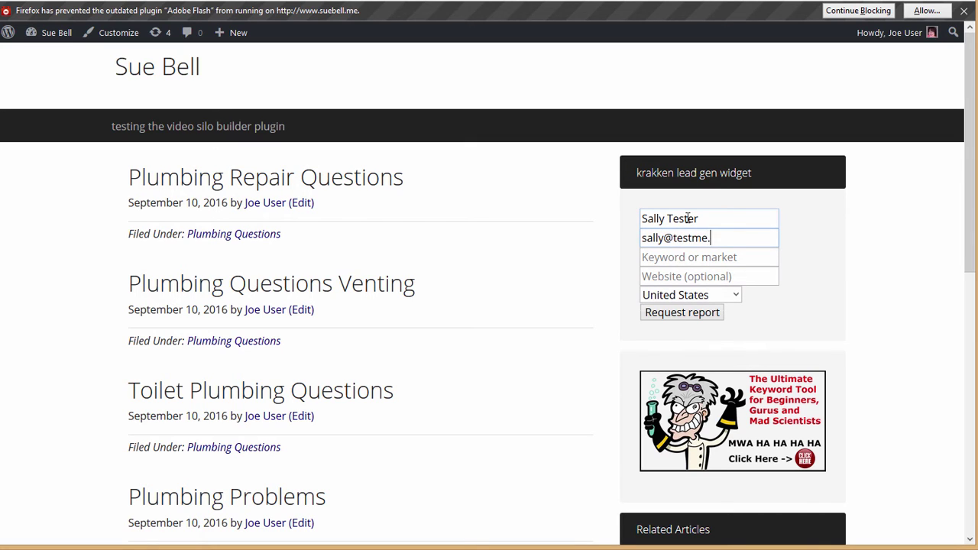
text(com)
key(Tab)
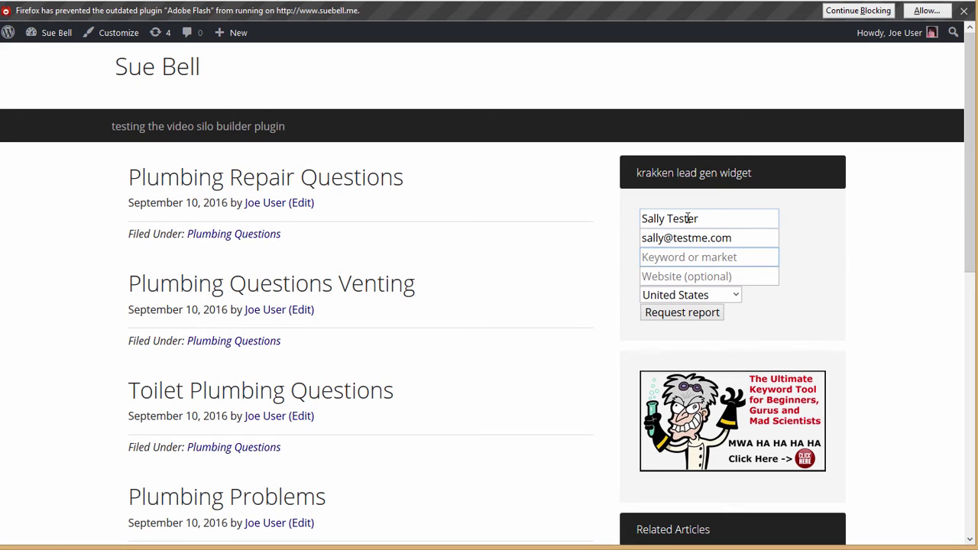
text(bicycle repair)
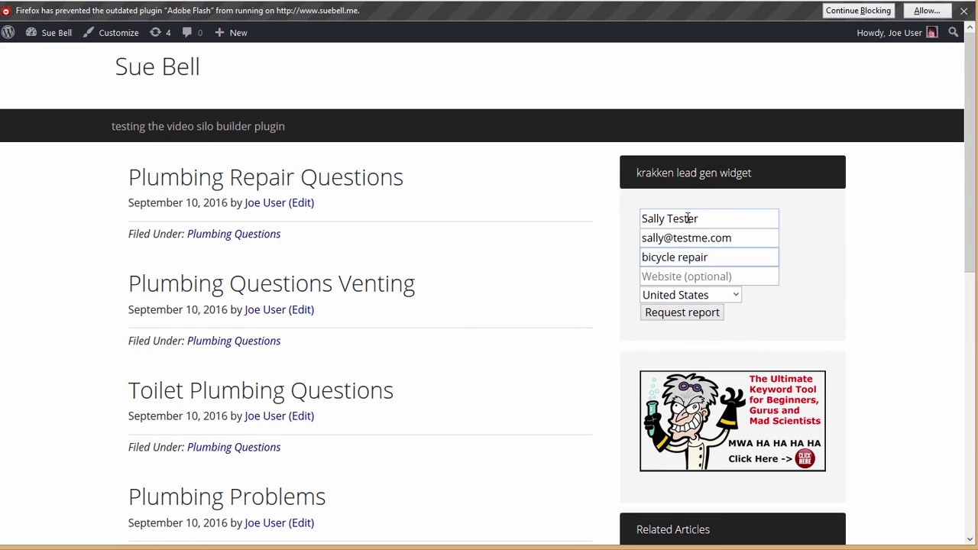
key(Tab)
text(ww)
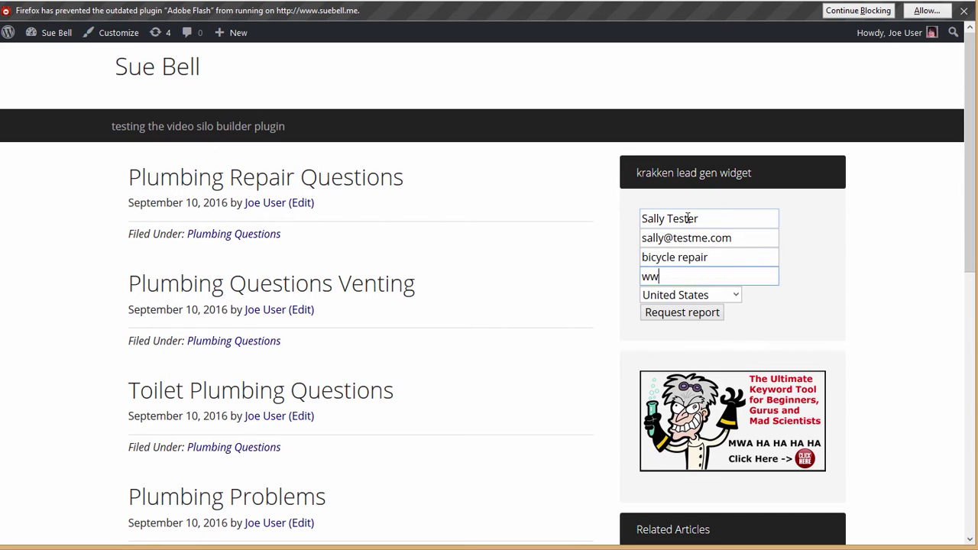
text(w.bicyclerepair.com)
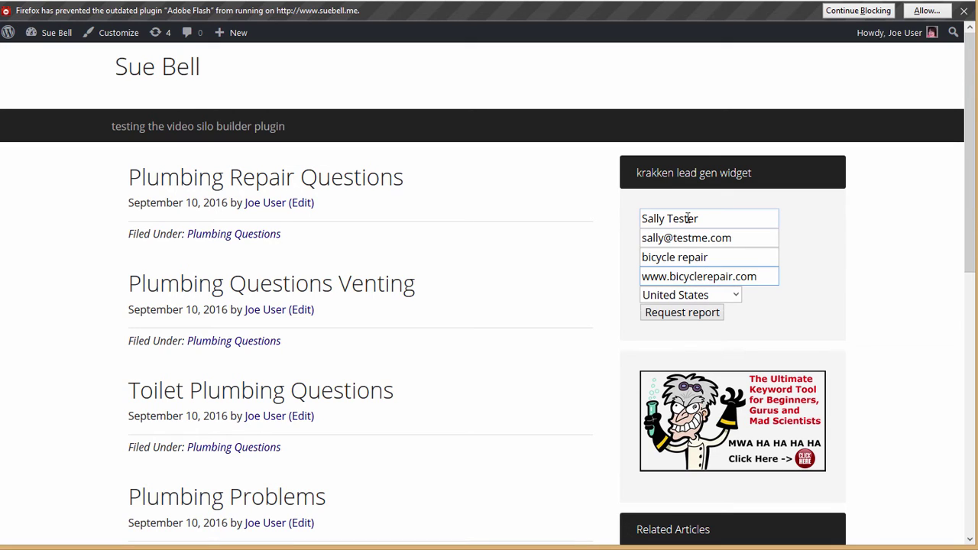
click(649, 313)
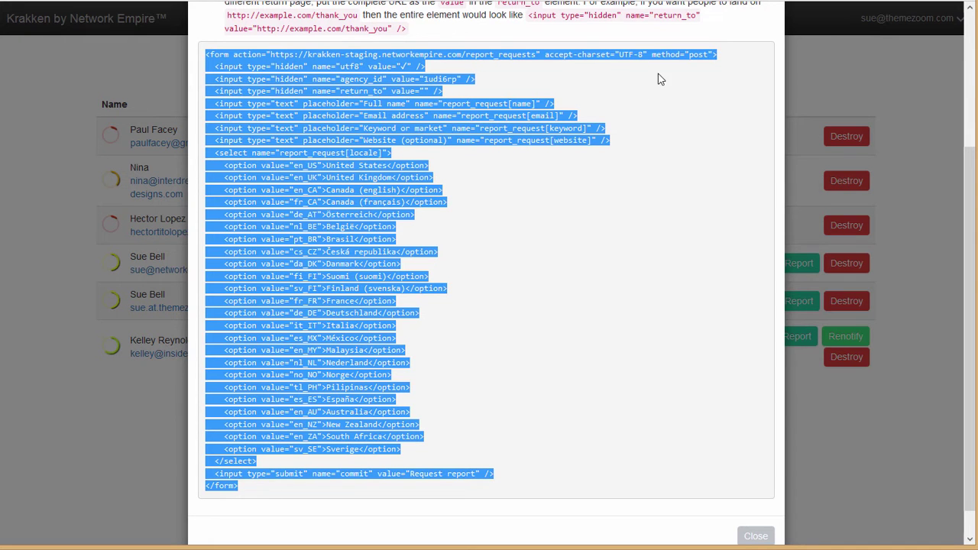
Close the Basic HTML Snippet and Instructions dialog in Krakken.
scroll(677, 77, up, 3)
scroll(703, 76, up, 3)
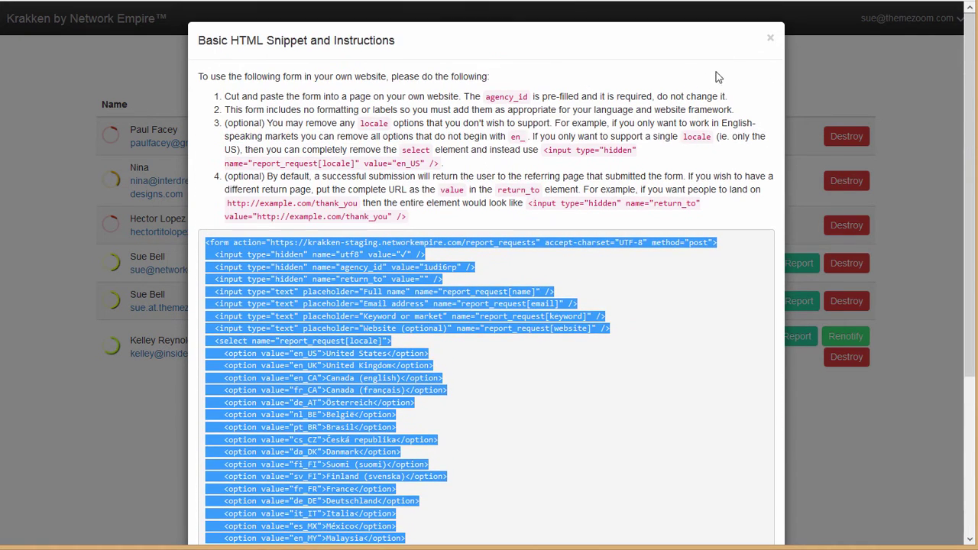
click(770, 39)
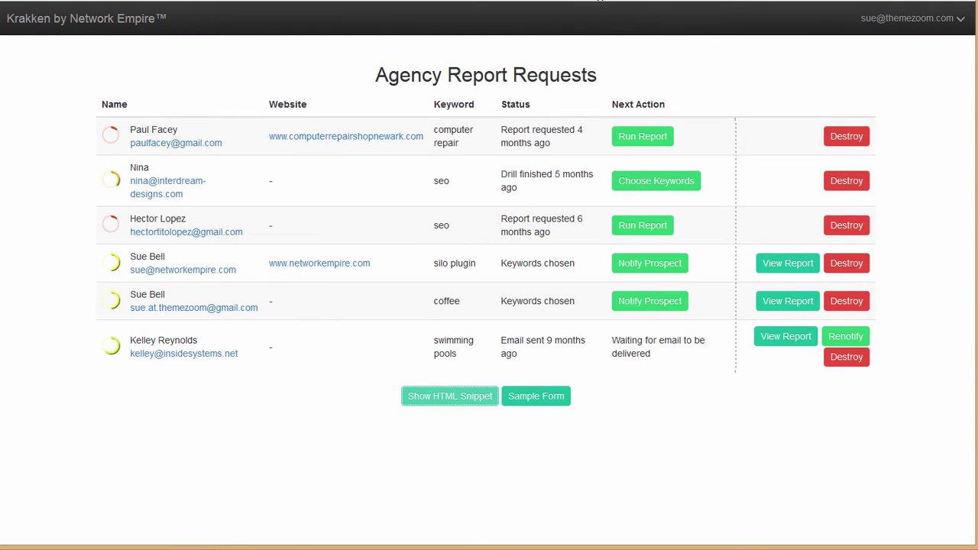
Refresh the requests list and run the report for the bicycle repair request.
key(F5)
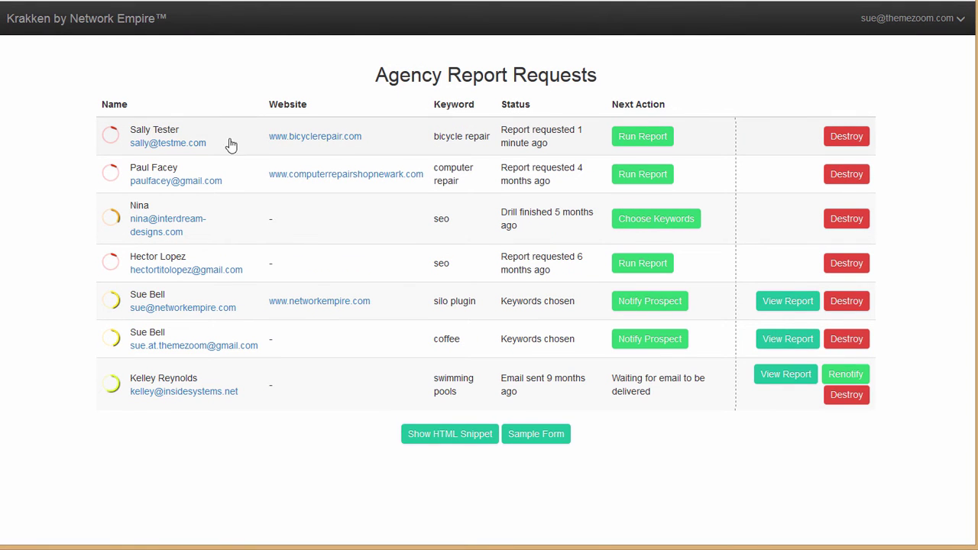
click(630, 137)
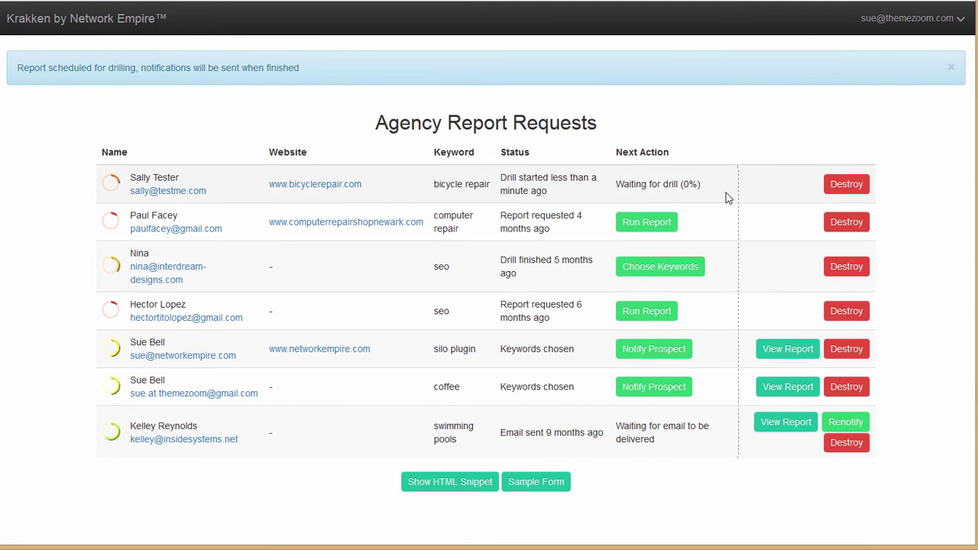
Tick internet marketing, marketing and optimization as keywords for the seo request.
click(647, 266)
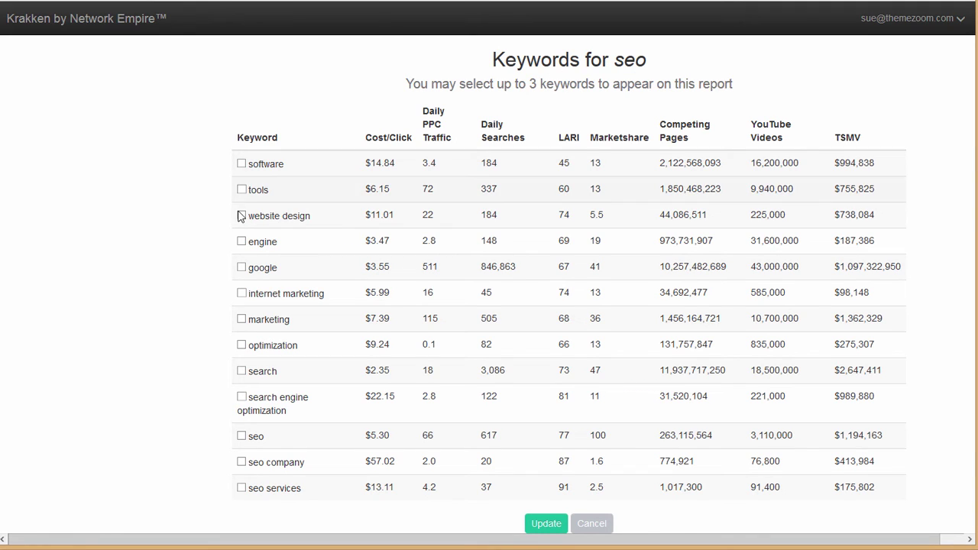
click(241, 293)
click(242, 320)
click(242, 345)
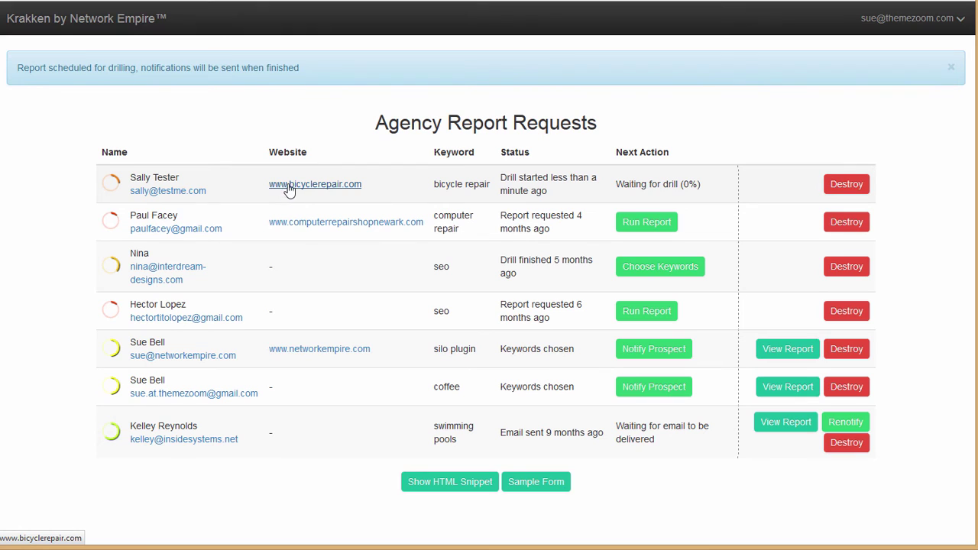
right_click(291, 188)
click(306, 190)
click(277, 2)
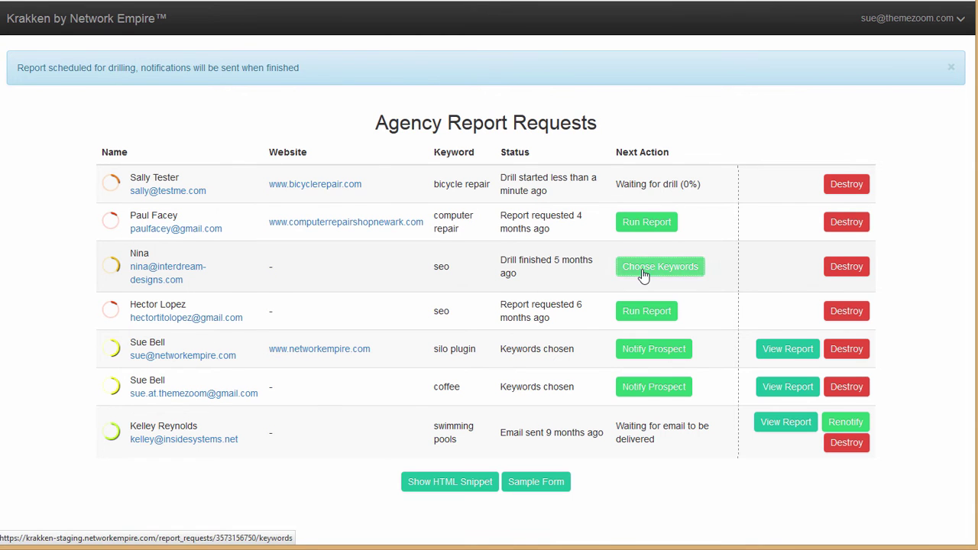
Save search engine optimization, seo company and seo services as the seo report's keywords, dropping internet marketing.
click(643, 272)
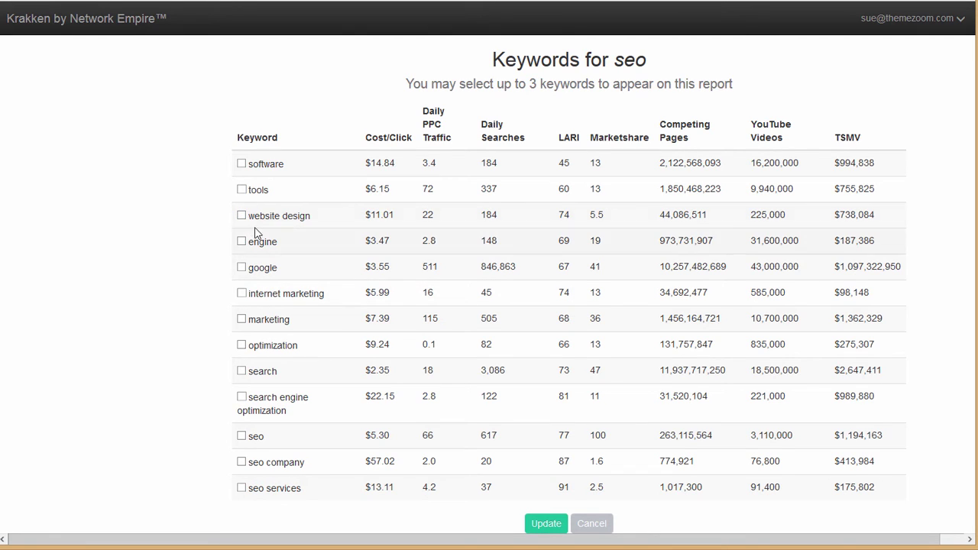
click(241, 293)
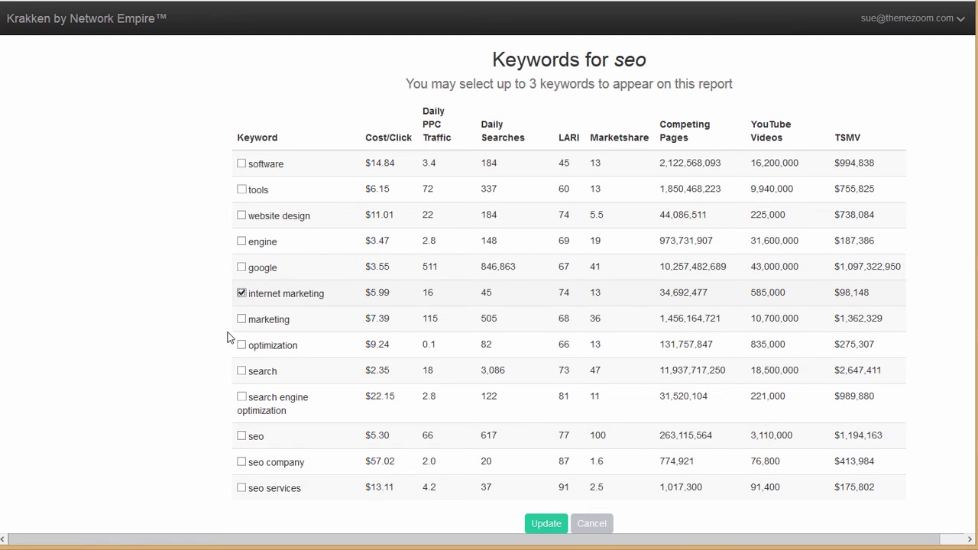
click(241, 397)
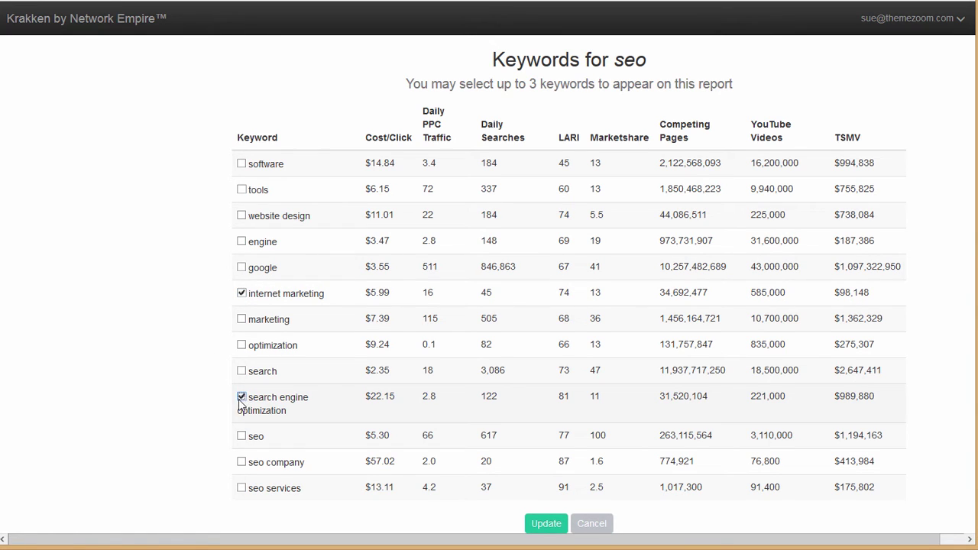
click(242, 462)
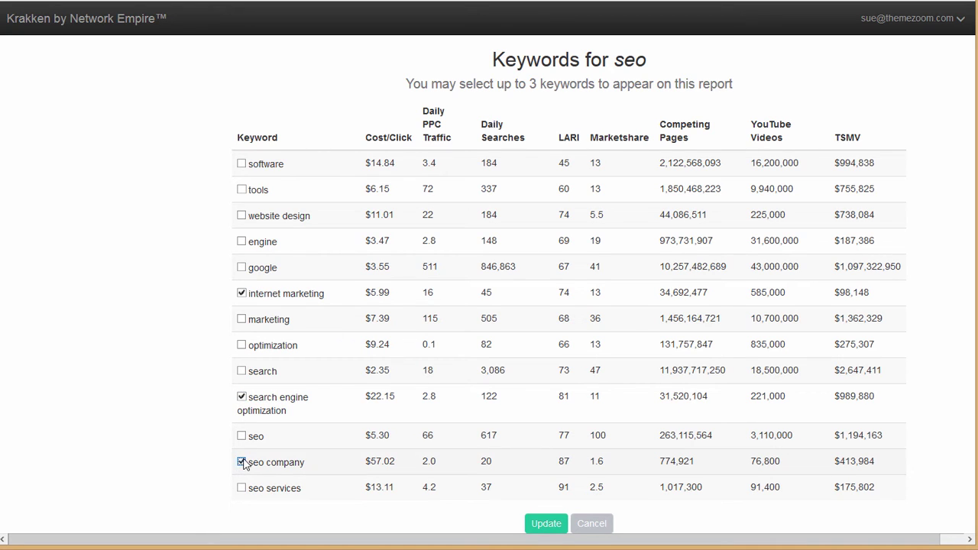
click(241, 293)
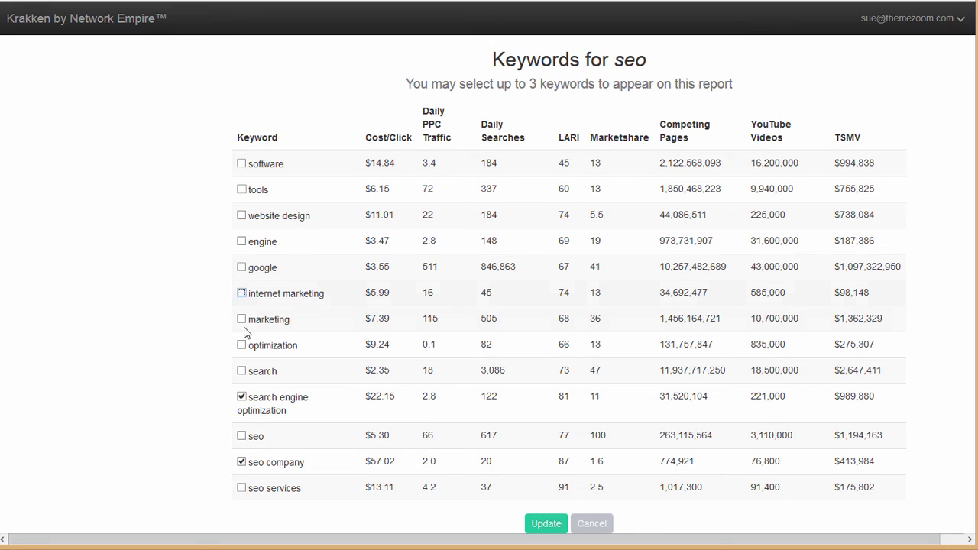
click(242, 487)
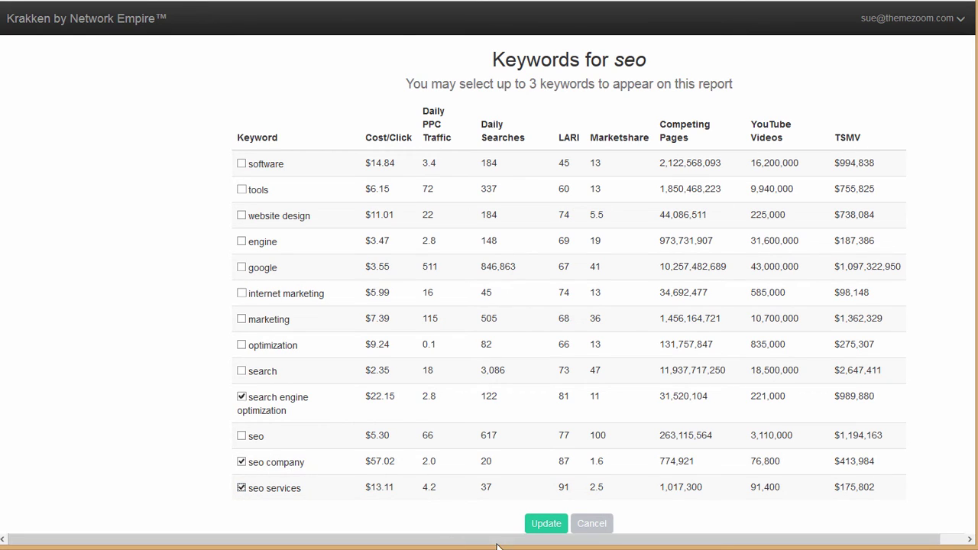
click(532, 525)
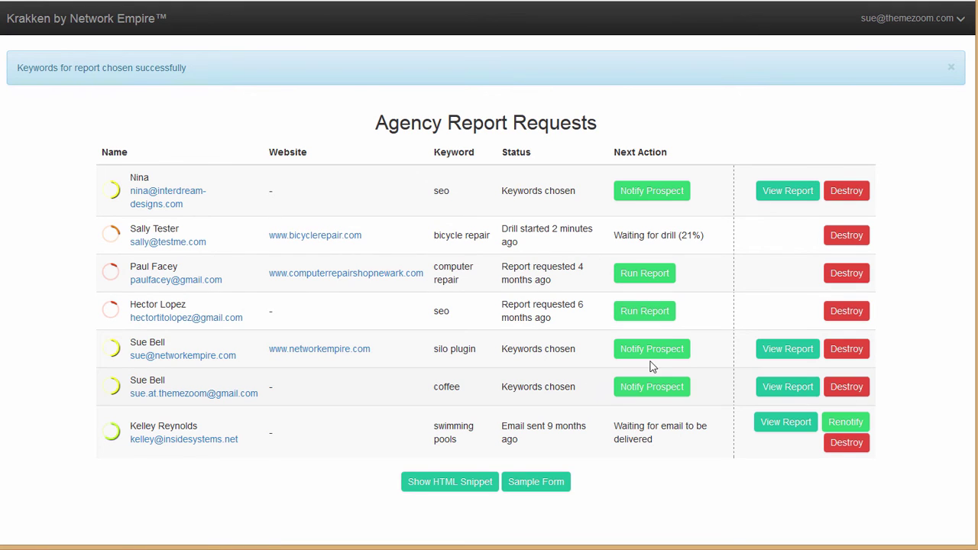
Run the report for the pending seo request and prepare the seo prospect's report-ready notification.
click(635, 309)
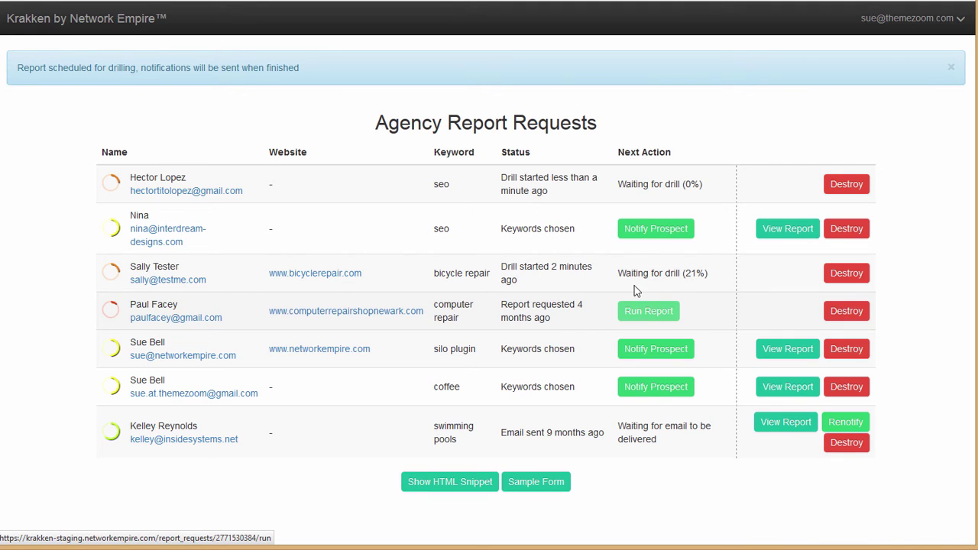
click(634, 232)
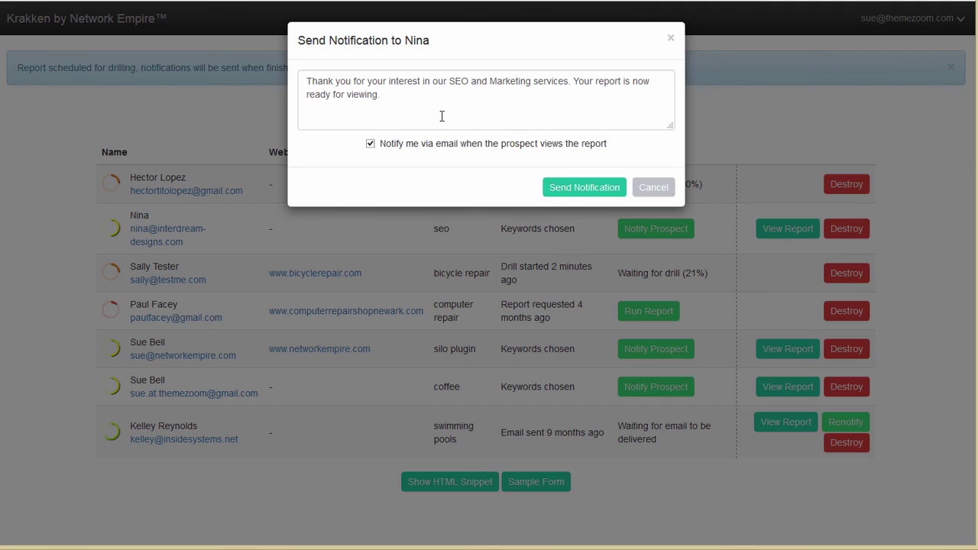
Send the report-ready notification, view the finished report, then go to Semantic Clusters.
click(549, 187)
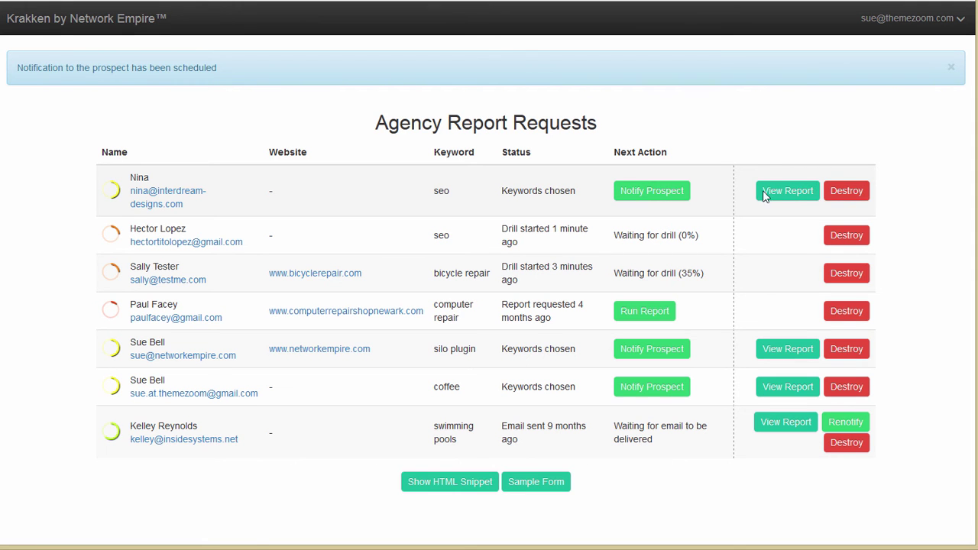
click(793, 197)
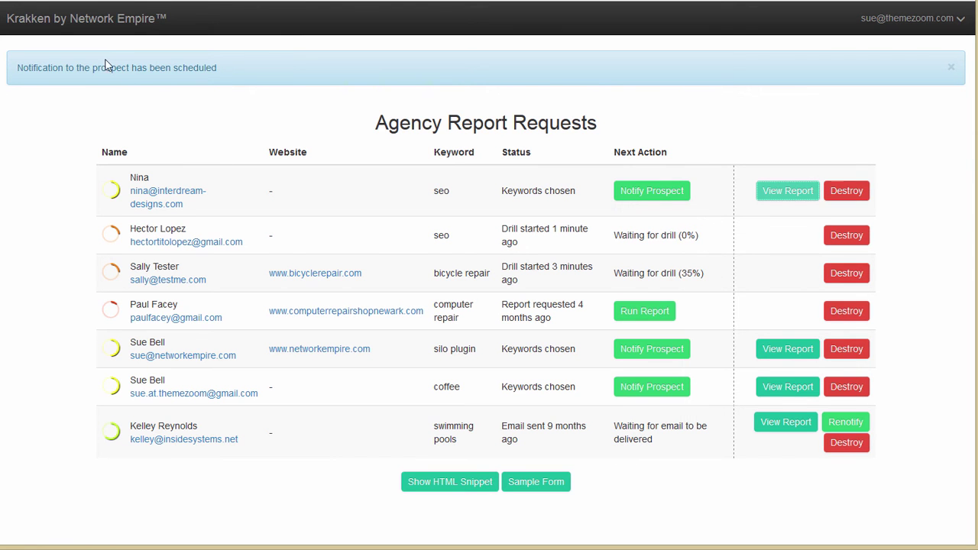
click(90, 27)
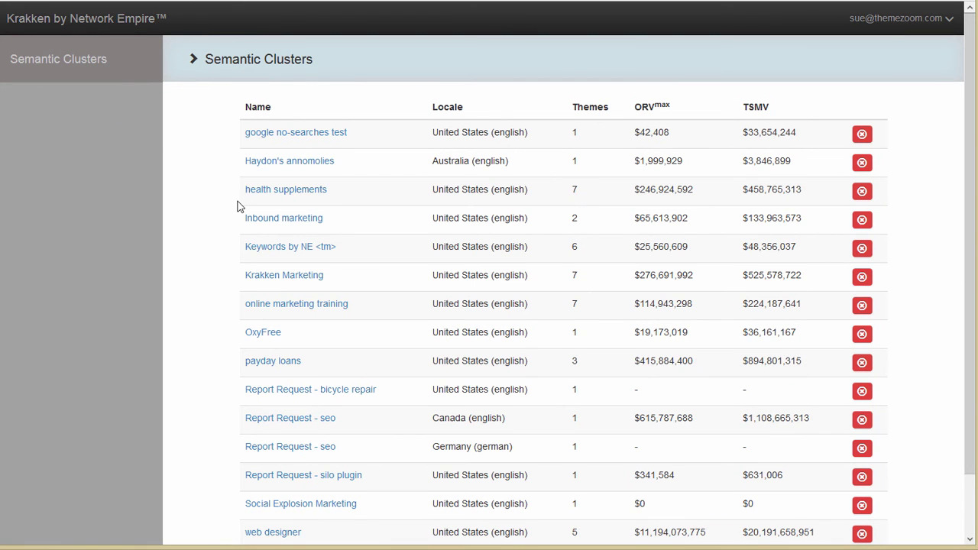
scroll(238, 206, down, 2)
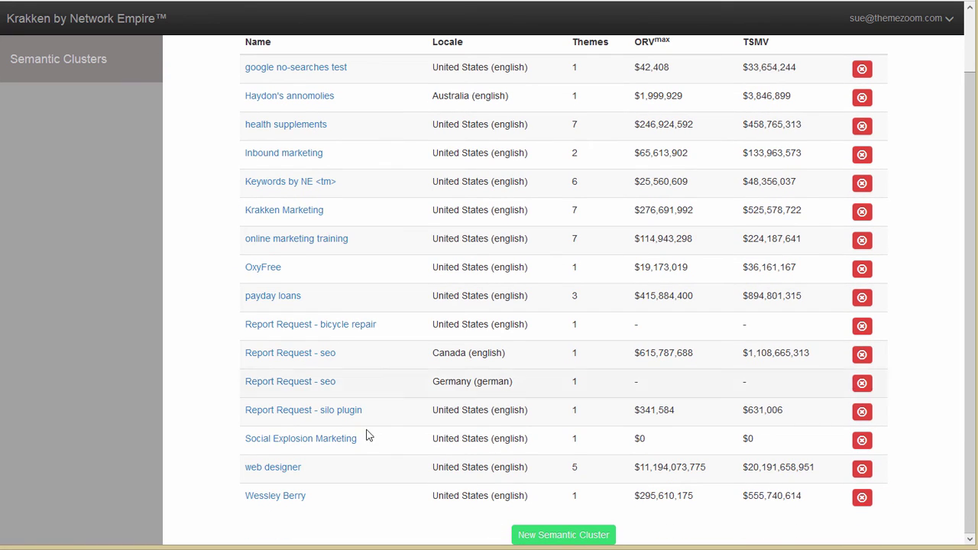
scroll(474, 417, up, 2)
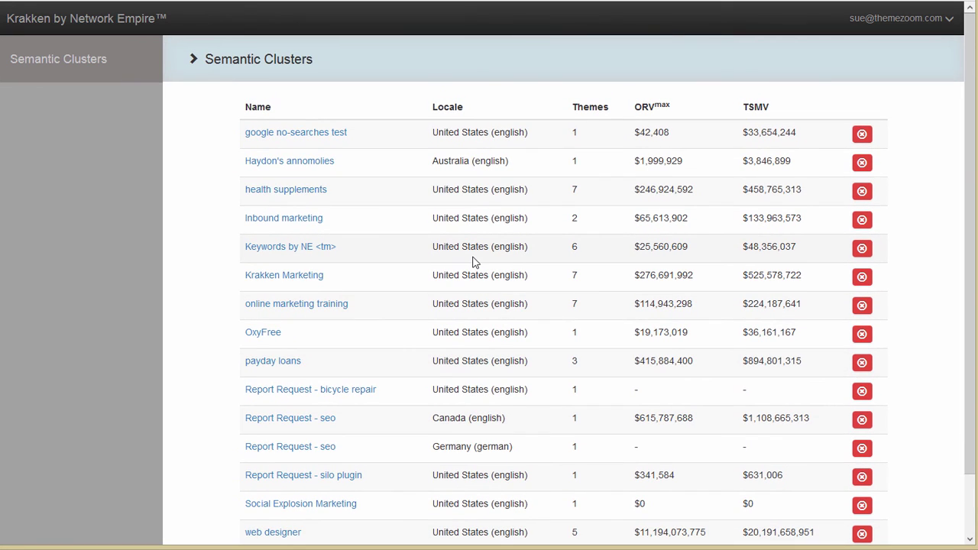
scroll(474, 271, down, 2)
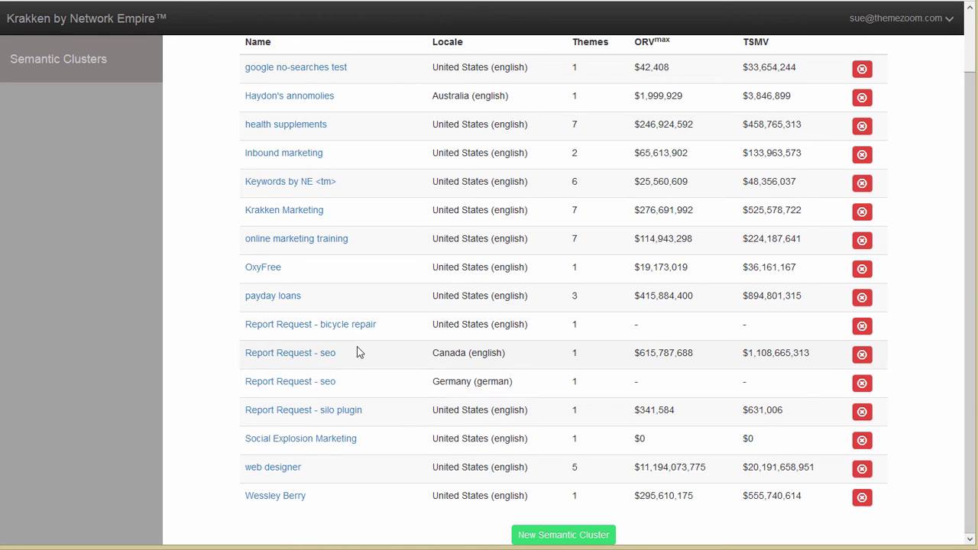
Open the Canada 'Report Request - seo' cluster and its seo theme.
click(291, 360)
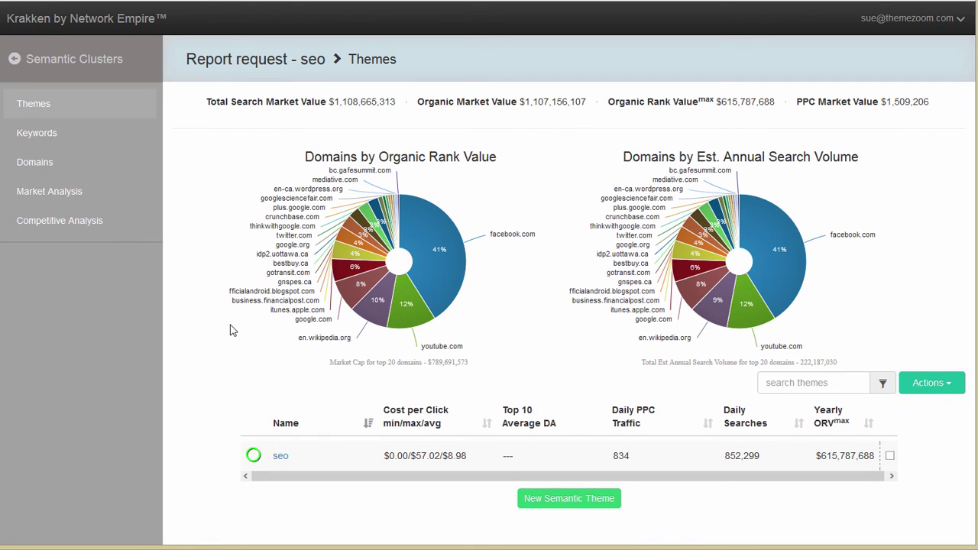
click(46, 134)
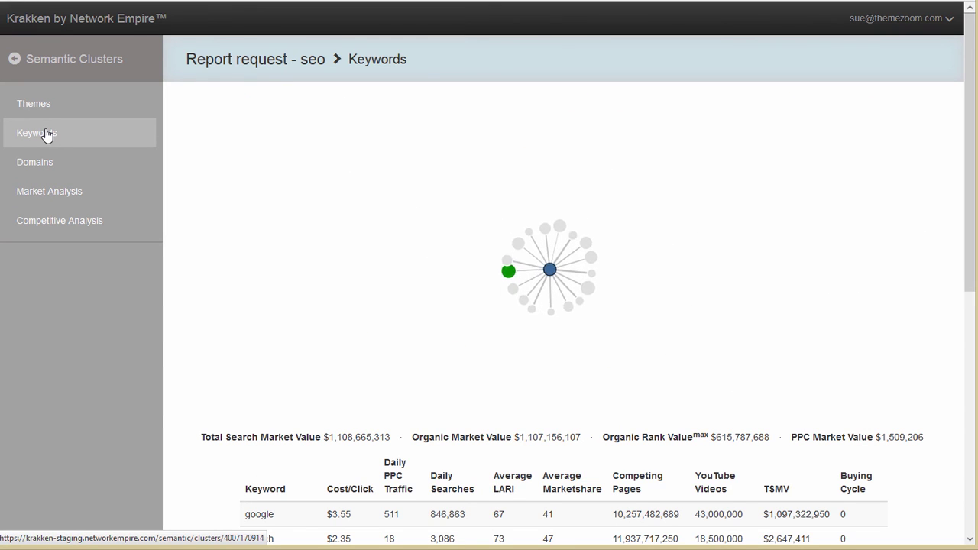
click(42, 100)
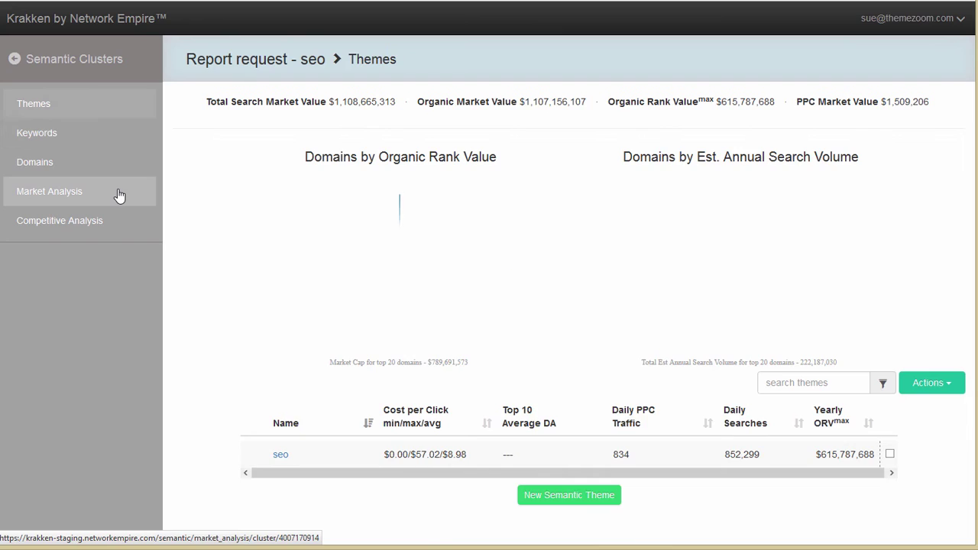
click(281, 457)
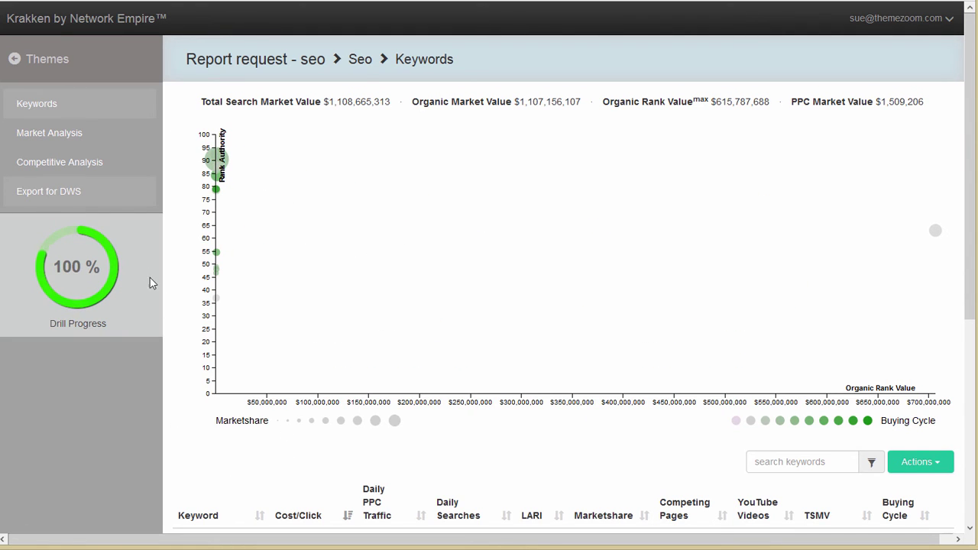
Review the seo theme's competitive analysis and market analysis, then return to its keyword table.
click(90, 175)
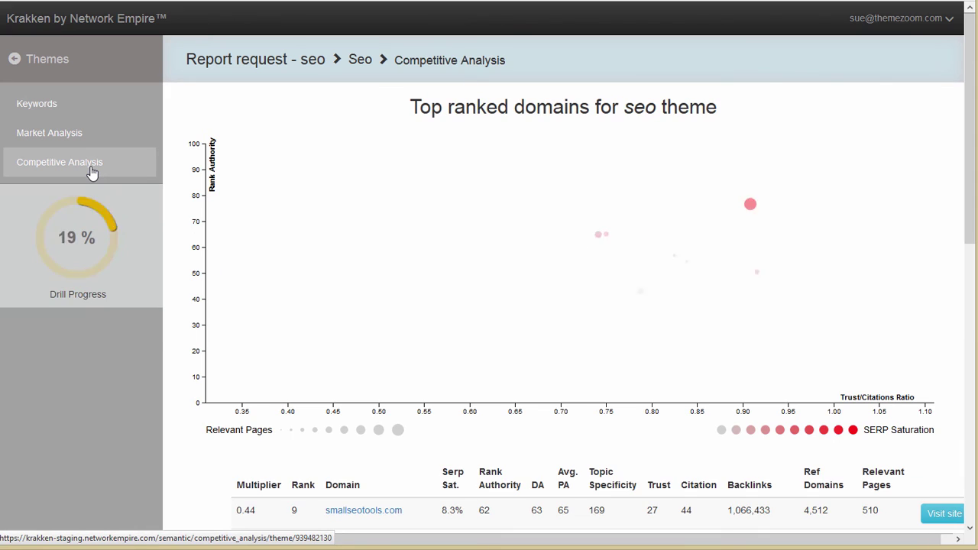
scroll(255, 209, down, 4)
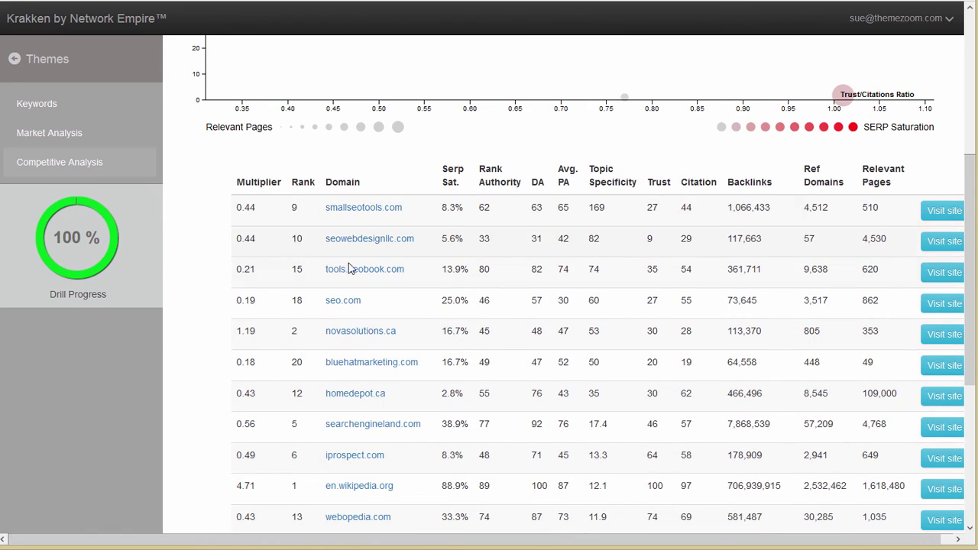
scroll(464, 269, down, 1)
scroll(524, 297, up, 4)
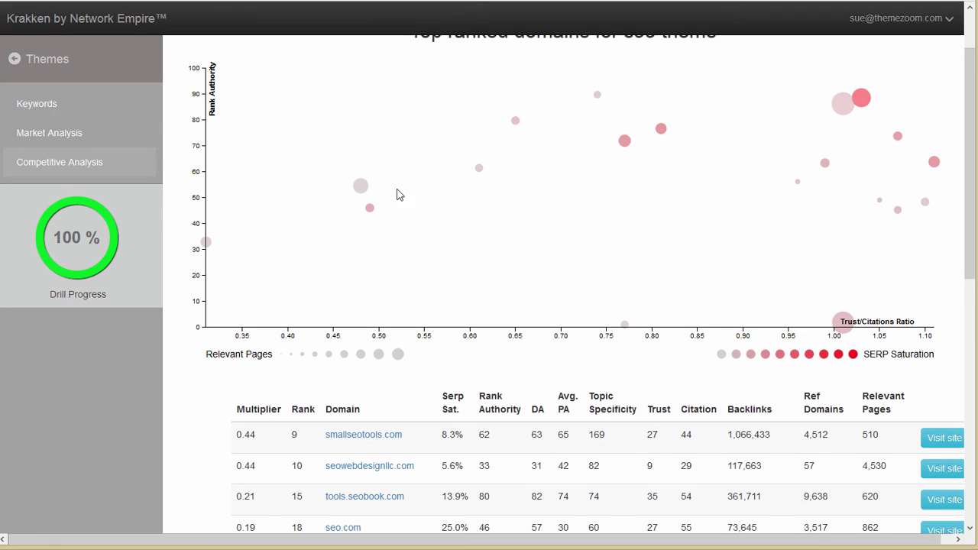
click(92, 151)
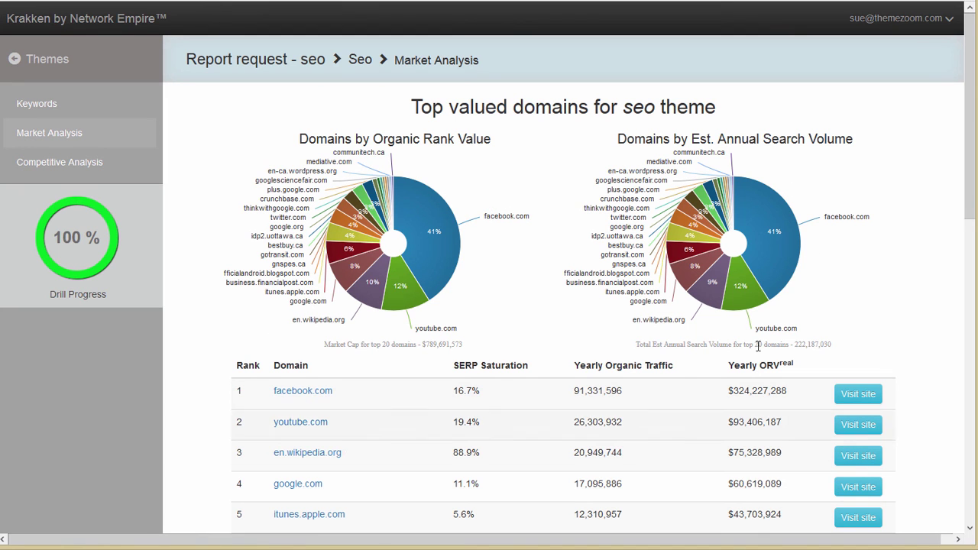
scroll(497, 370, down, 4)
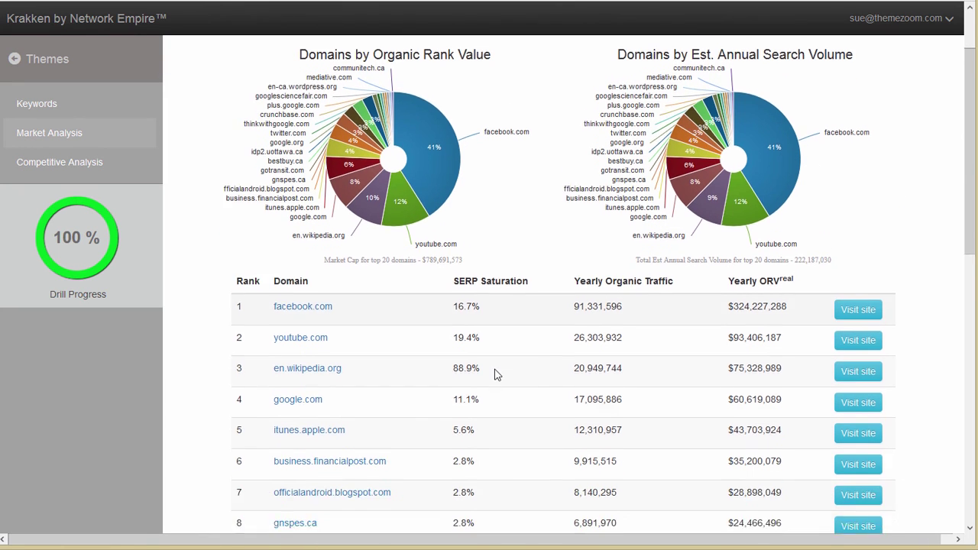
scroll(492, 370, down, 4)
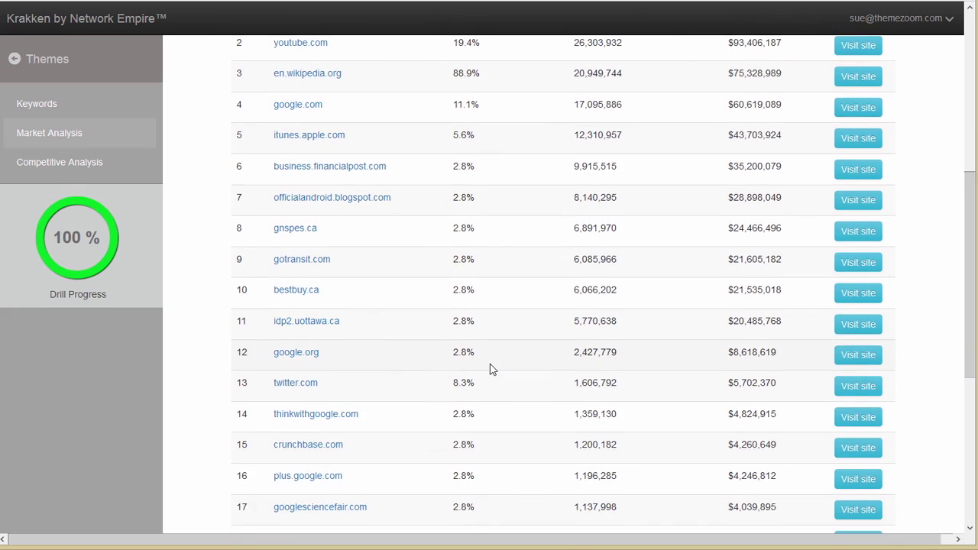
scroll(492, 370, up, 8)
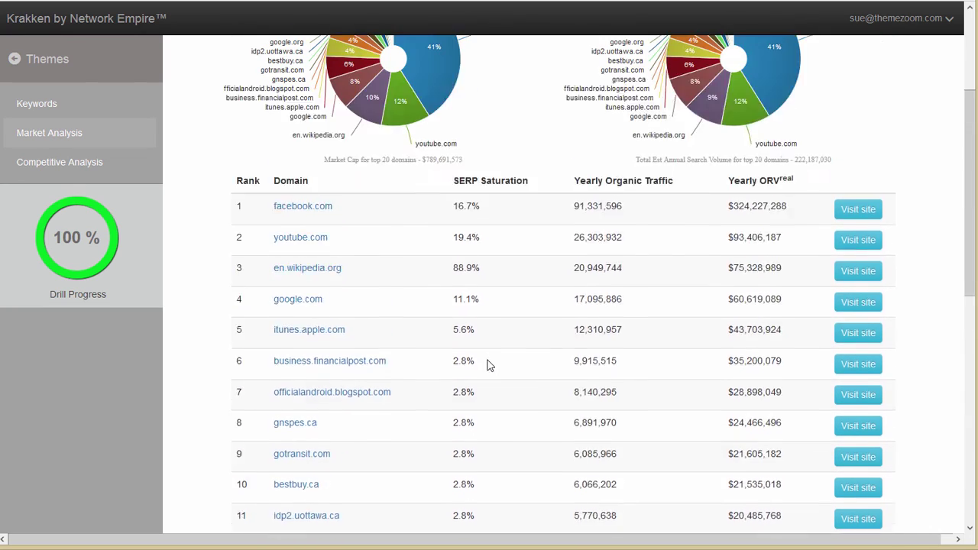
click(74, 112)
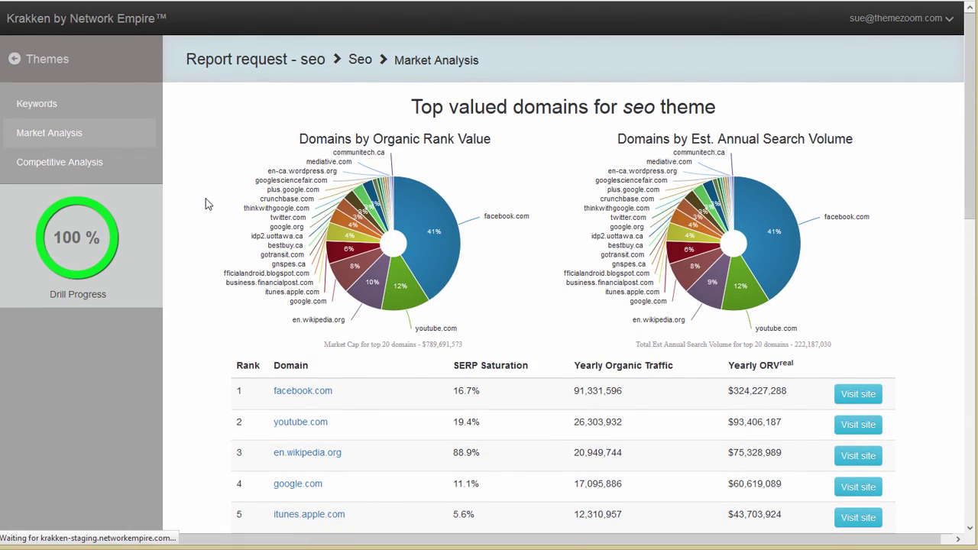
Choose seo company, search engine optimization, software and seo services as report keywords.
scroll(251, 229, down, 4)
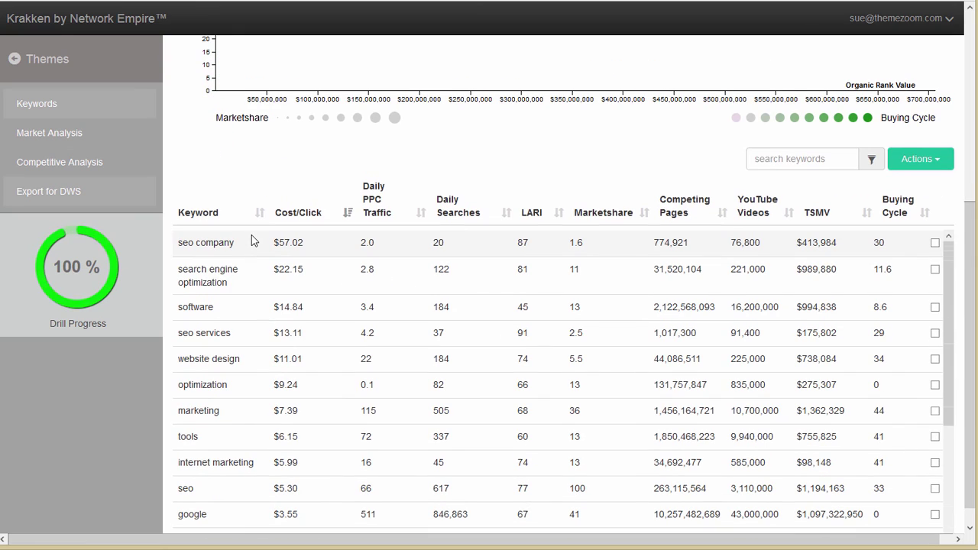
click(934, 243)
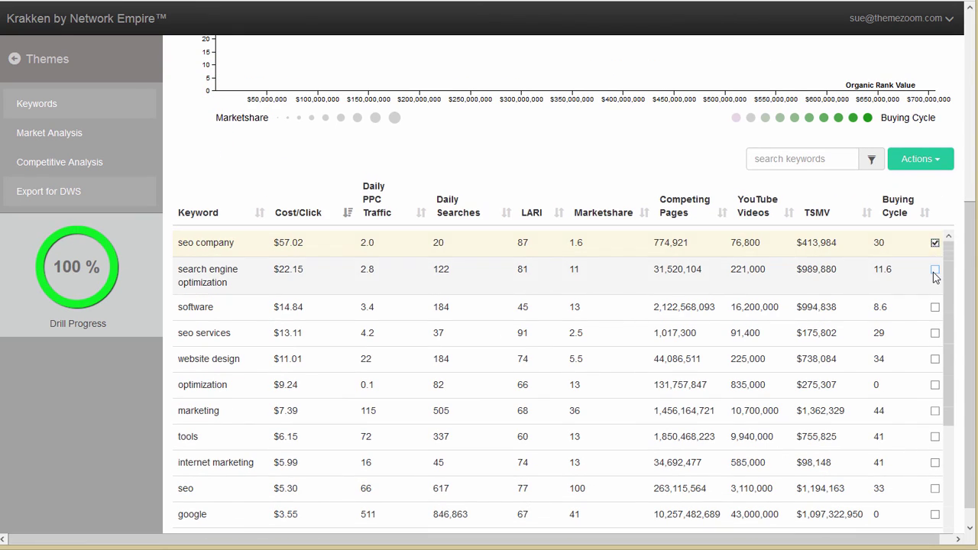
click(935, 269)
click(935, 307)
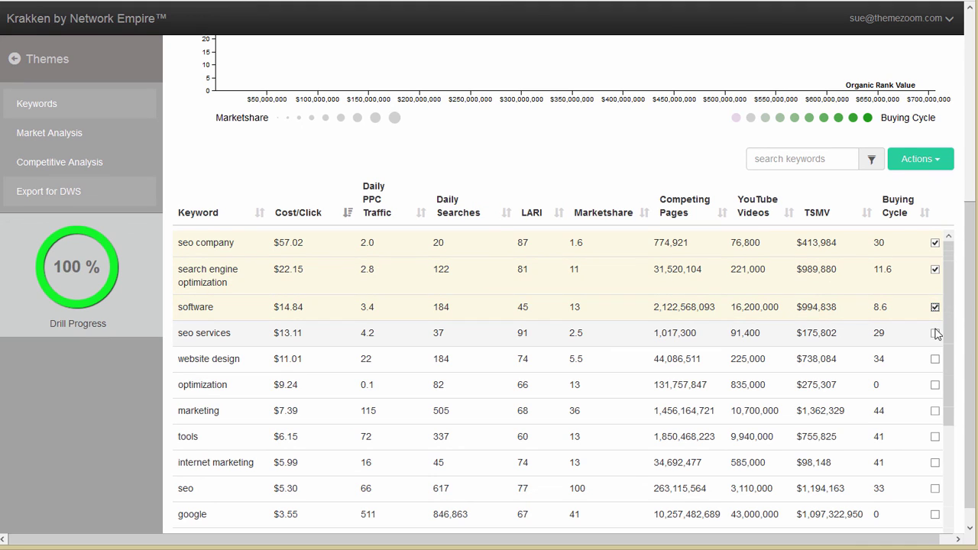
click(935, 333)
click(938, 165)
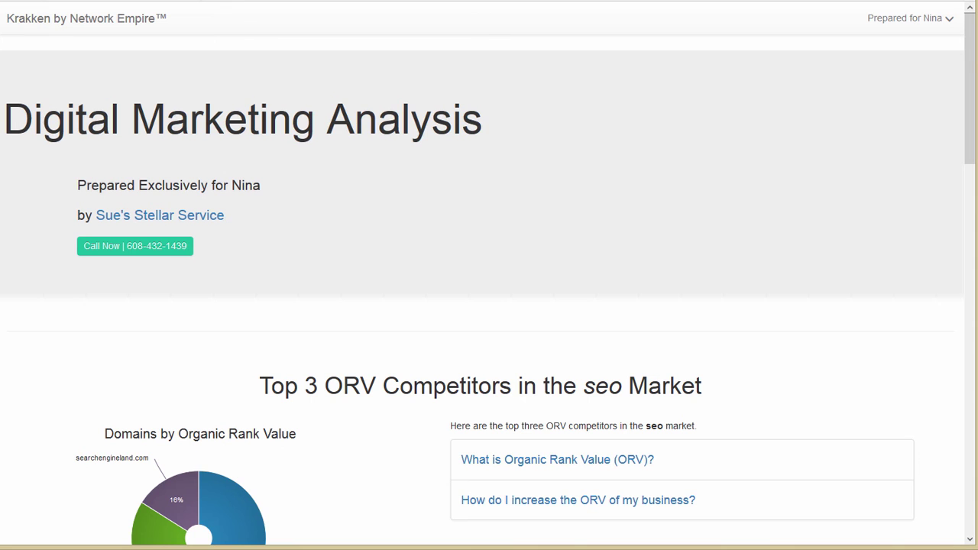
Scroll the Digital Marketing Analysis report from Top 3 ORV Competitors down to Increase Your Market Share.
scroll(642, 309, down, 4)
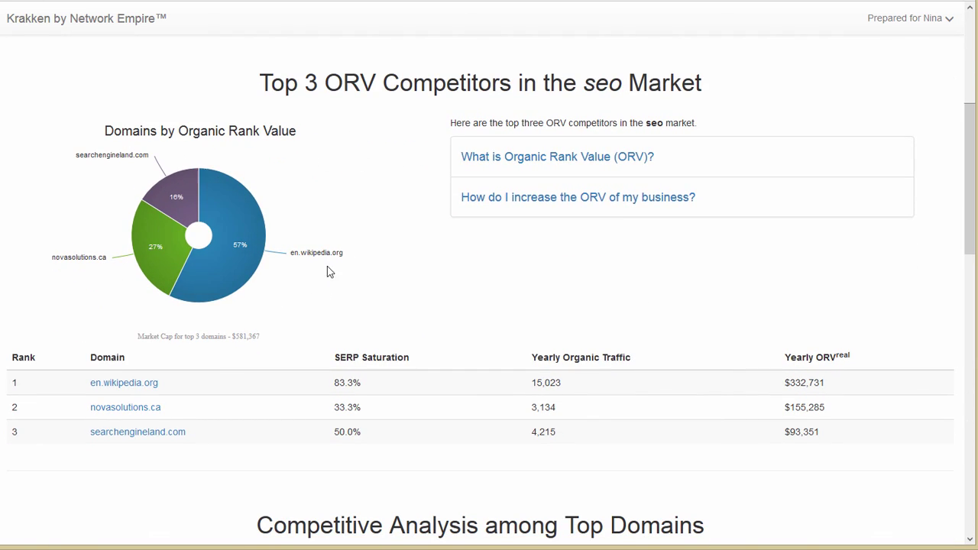
mouse_move(248, 271)
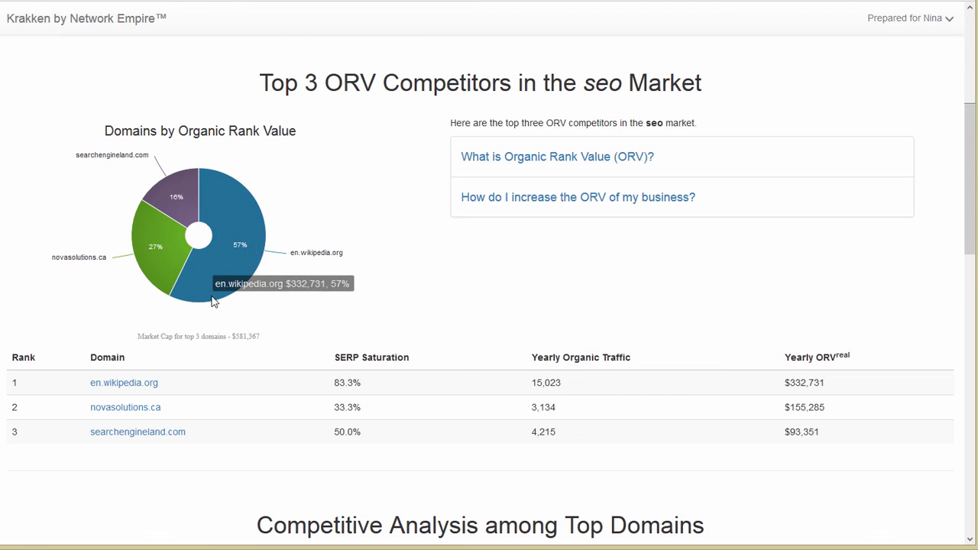
scroll(334, 290, down, 1)
scroll(334, 290, down, 1)
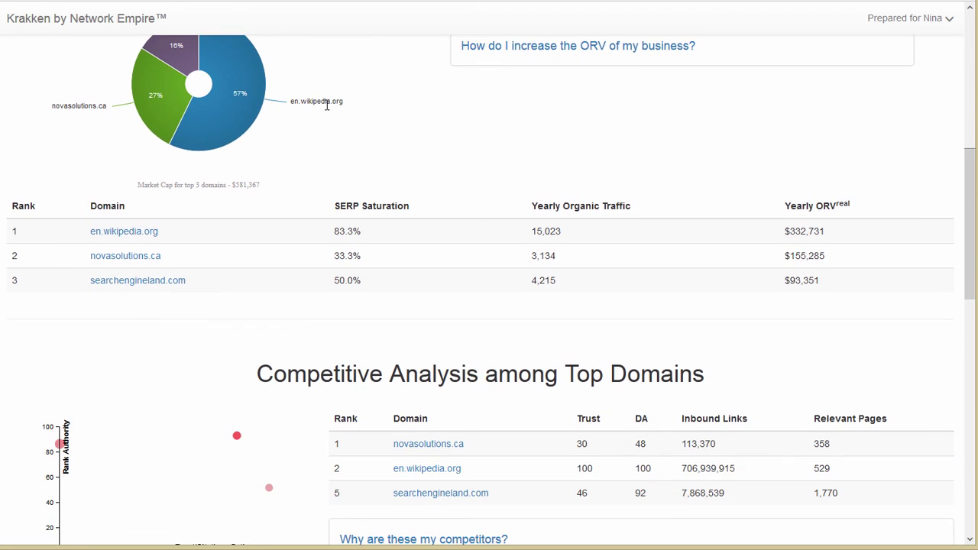
mouse_move(240, 119)
scroll(295, 148, down, 4)
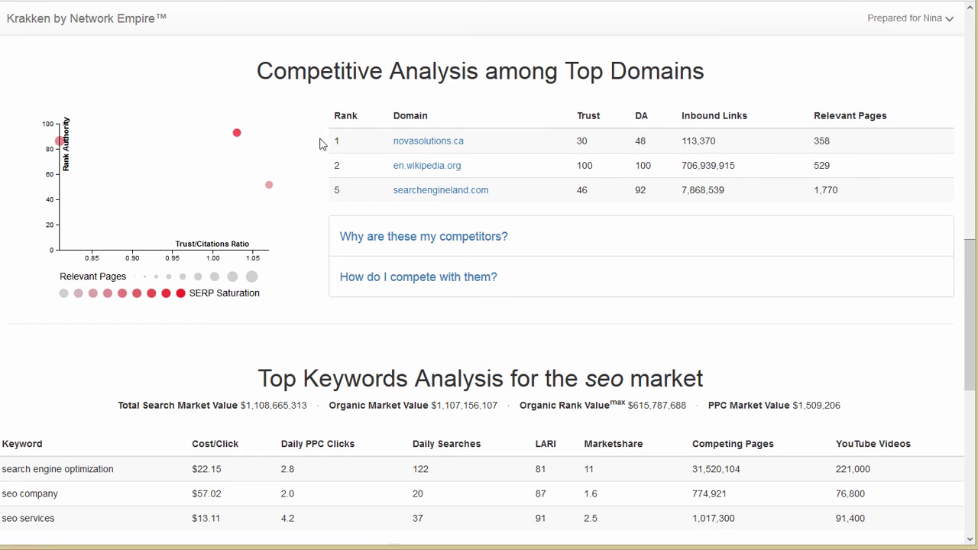
scroll(474, 229, down, 4)
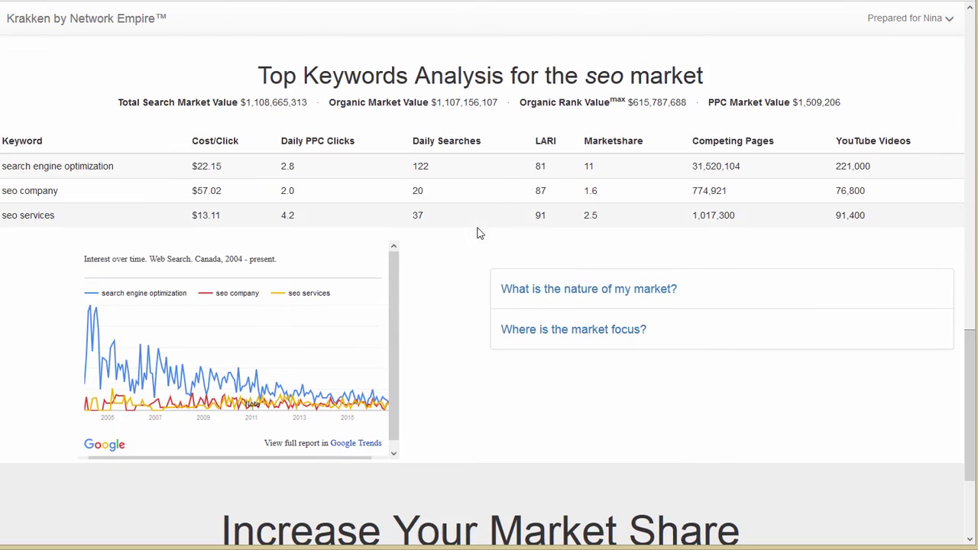
scroll(348, 214, down, 2)
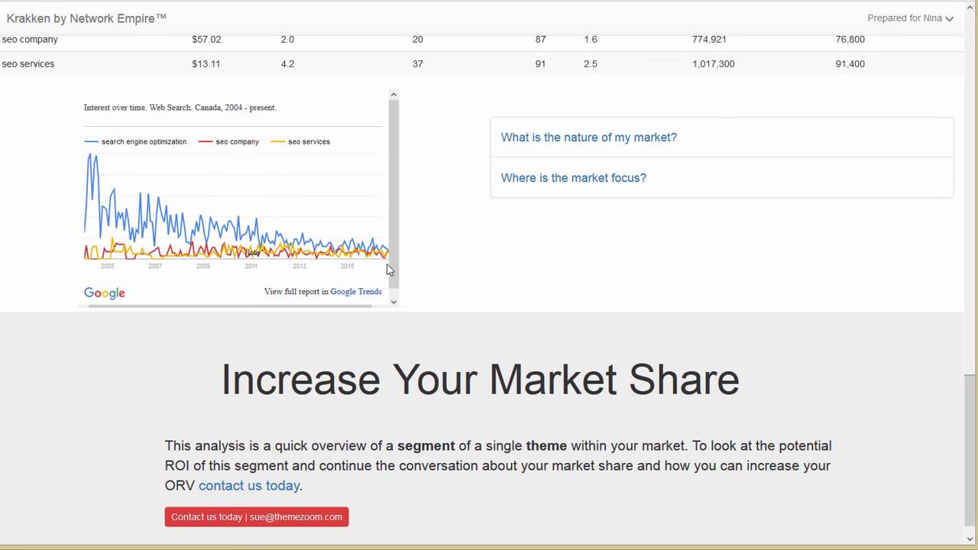
scroll(463, 276, down, 1)
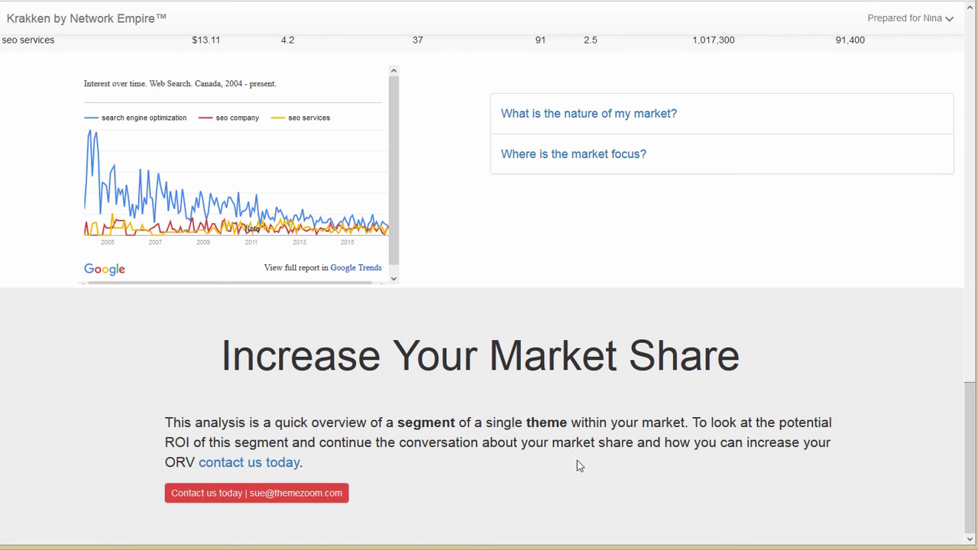
scroll(552, 411, up, 4)
scroll(552, 411, down, 4)
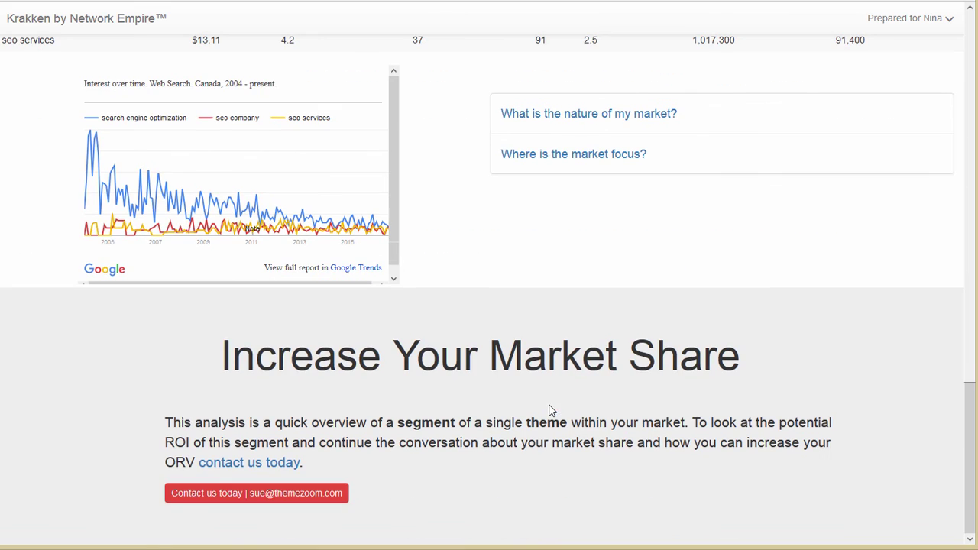